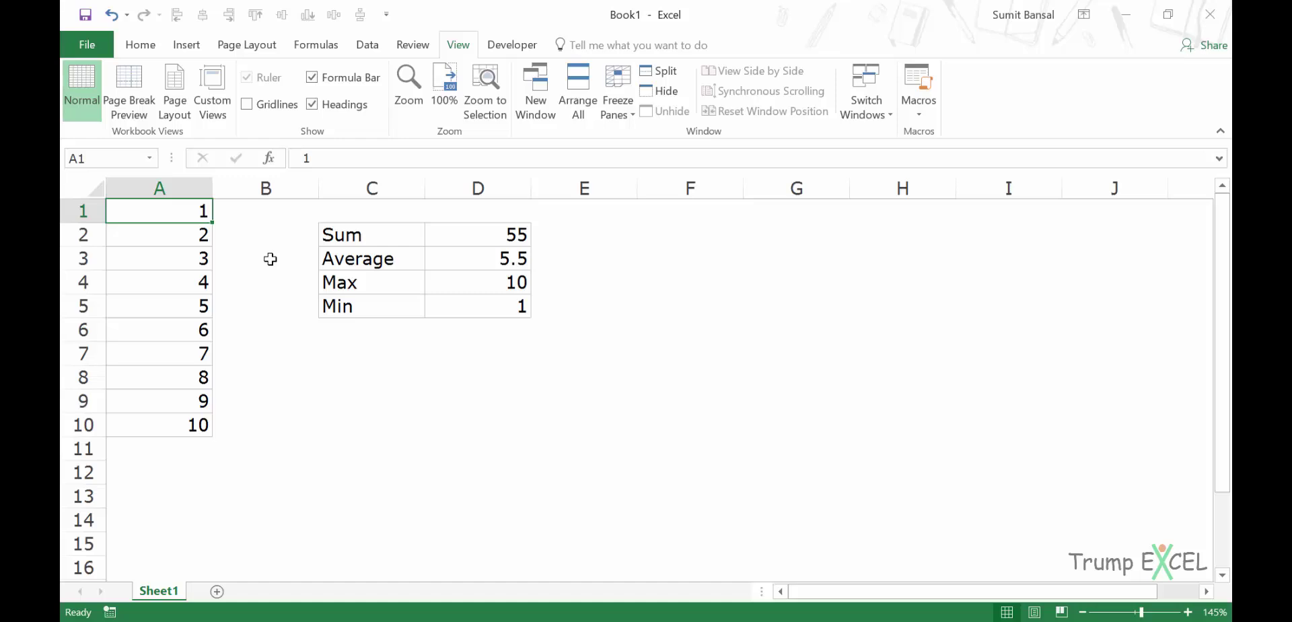
Review the Locked and Hidden protection options for all cells without changing them.
key("ctrl+a")
key("ctrl+a")
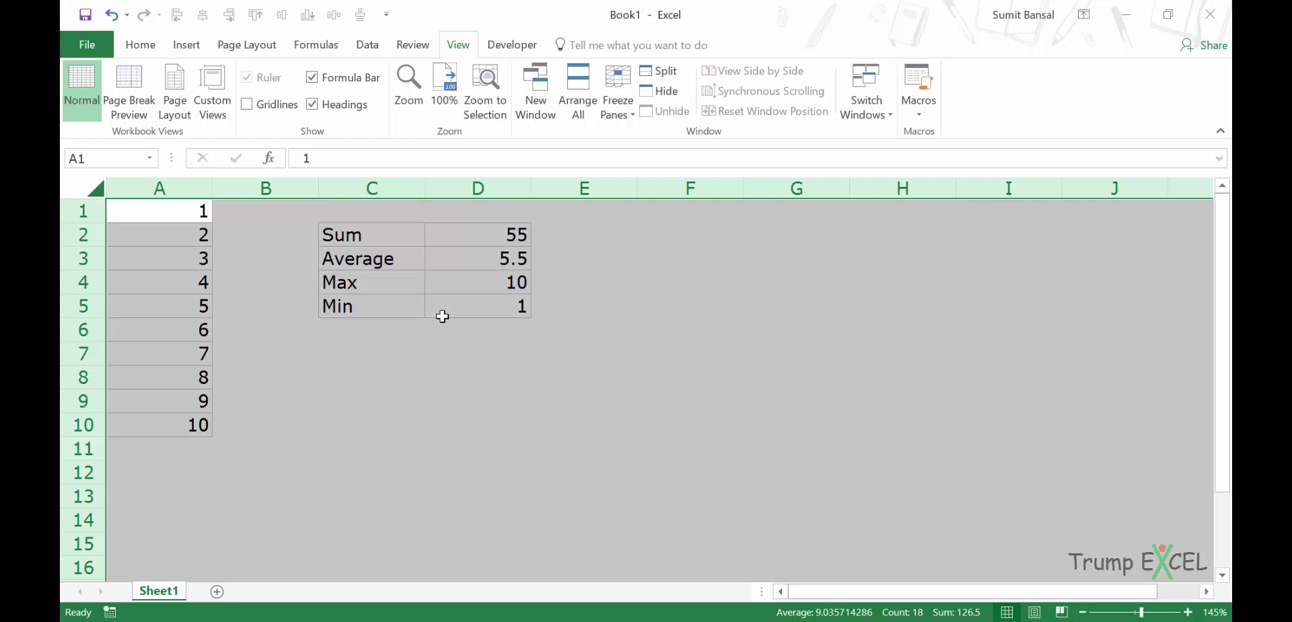
key("ctrl+1")
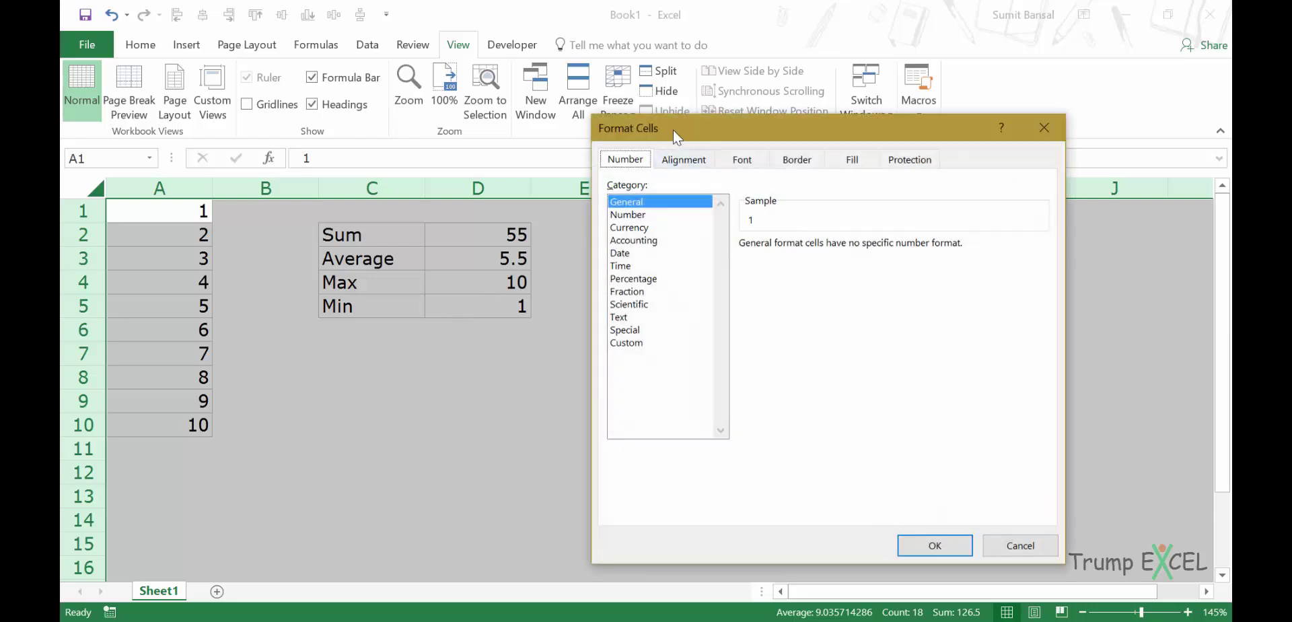
left_click_drag(673, 131, 534, 103)
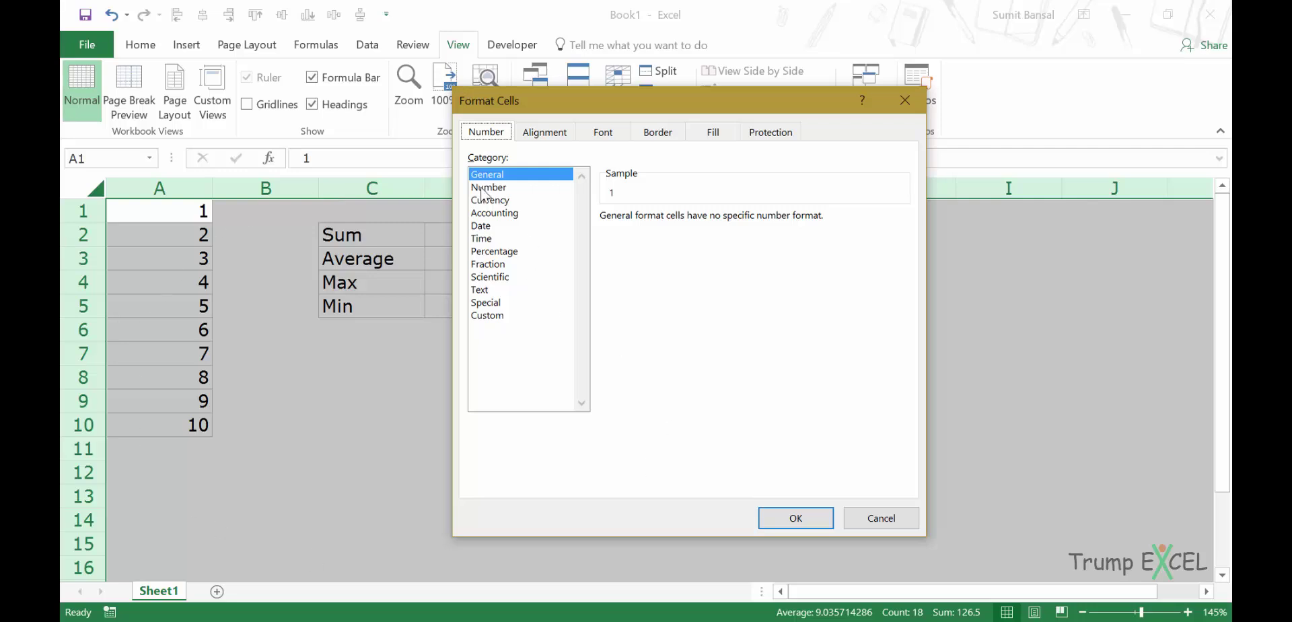
left_click(790, 134)
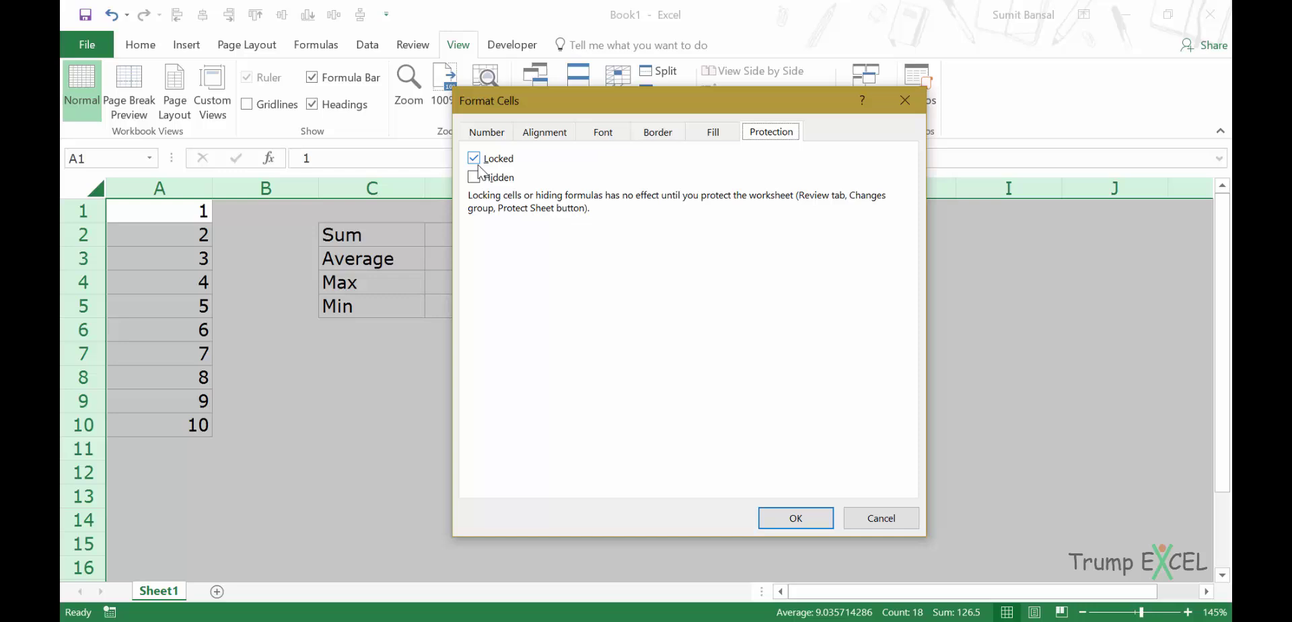
left_click(906, 99)
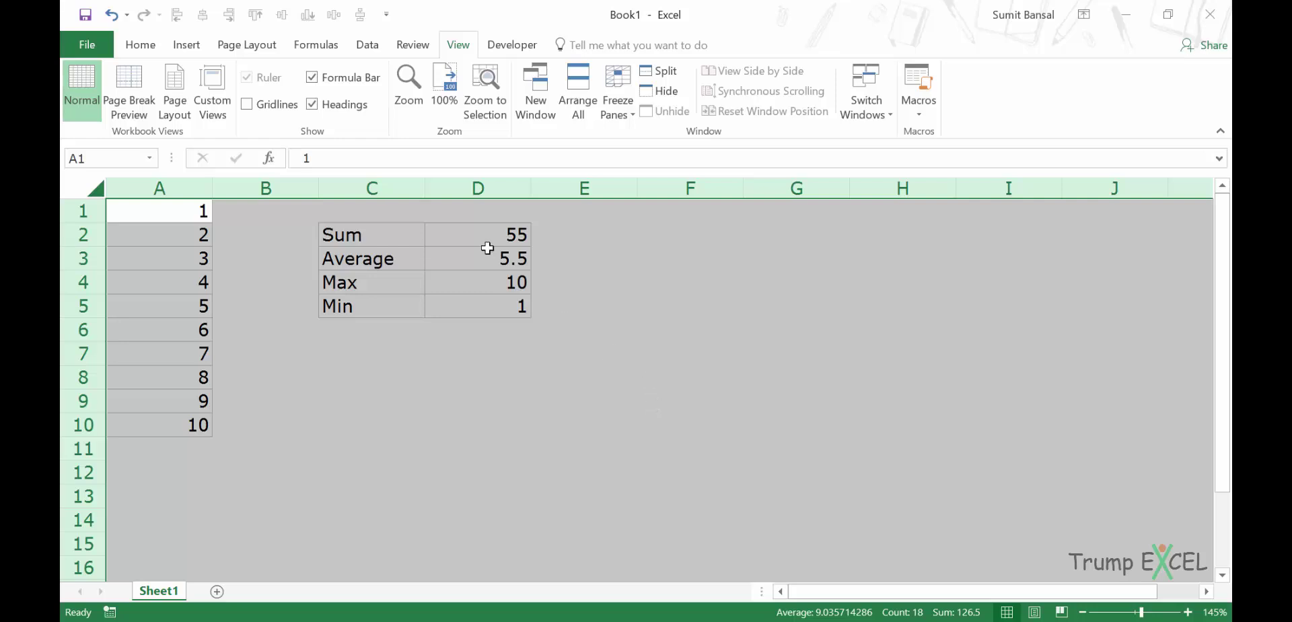
Protect Sheet1 with the default settings and no password.
left_click(414, 51)
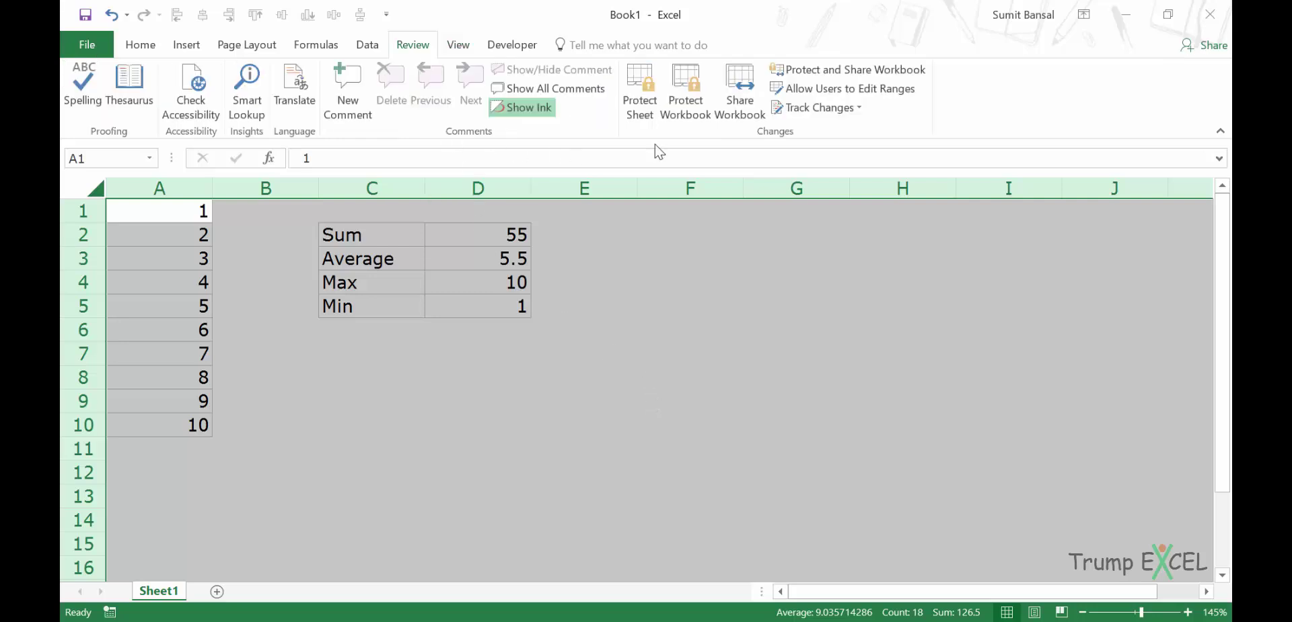
left_click(642, 101)
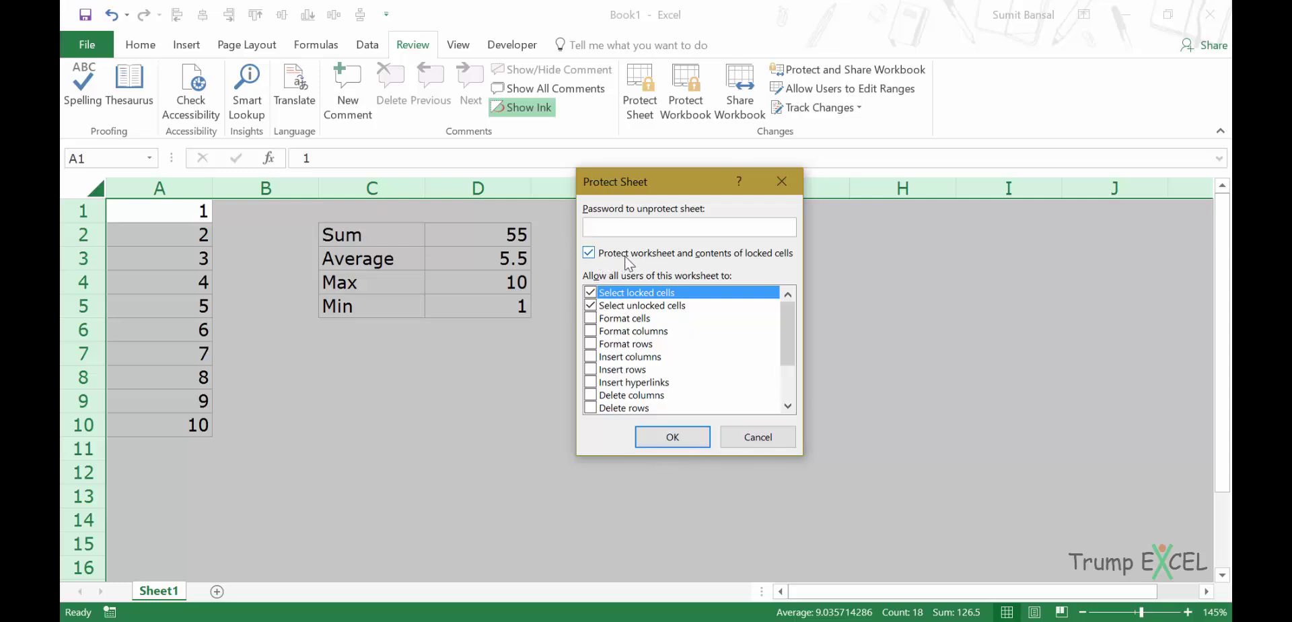
left_click(672, 437)
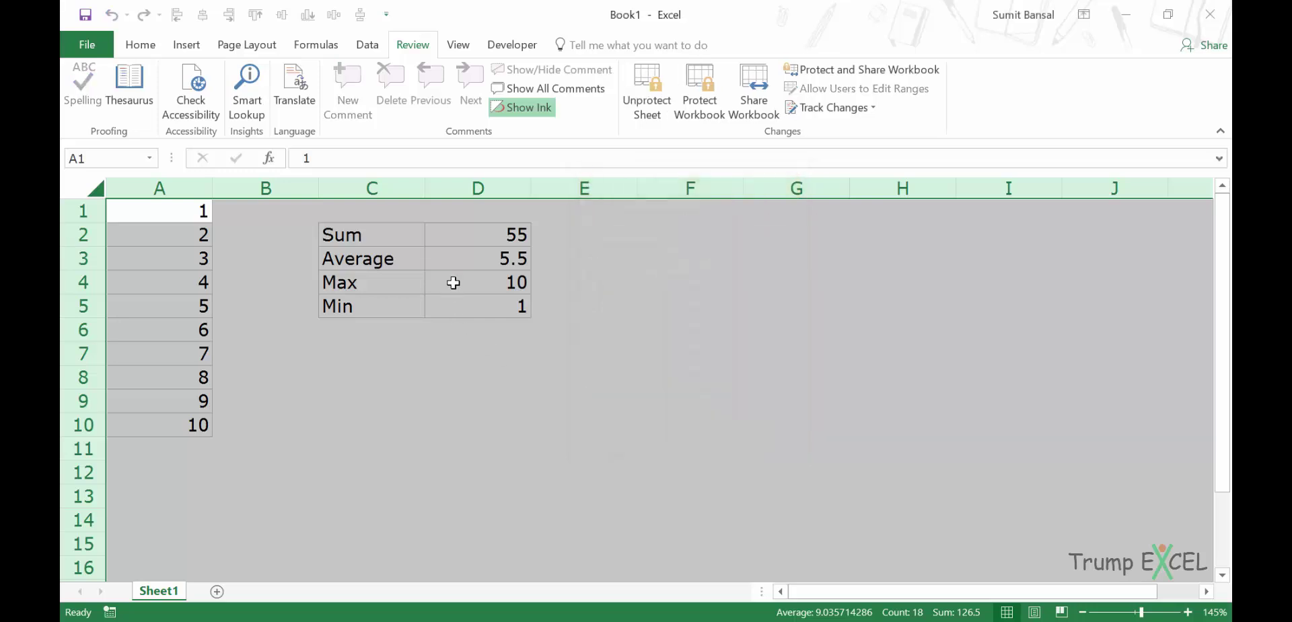
Try editing the Sum formula in D2 and the Max formula in D4 to trigger the protected-sheet warning.
left_click(470, 239)
double_click(469, 239)
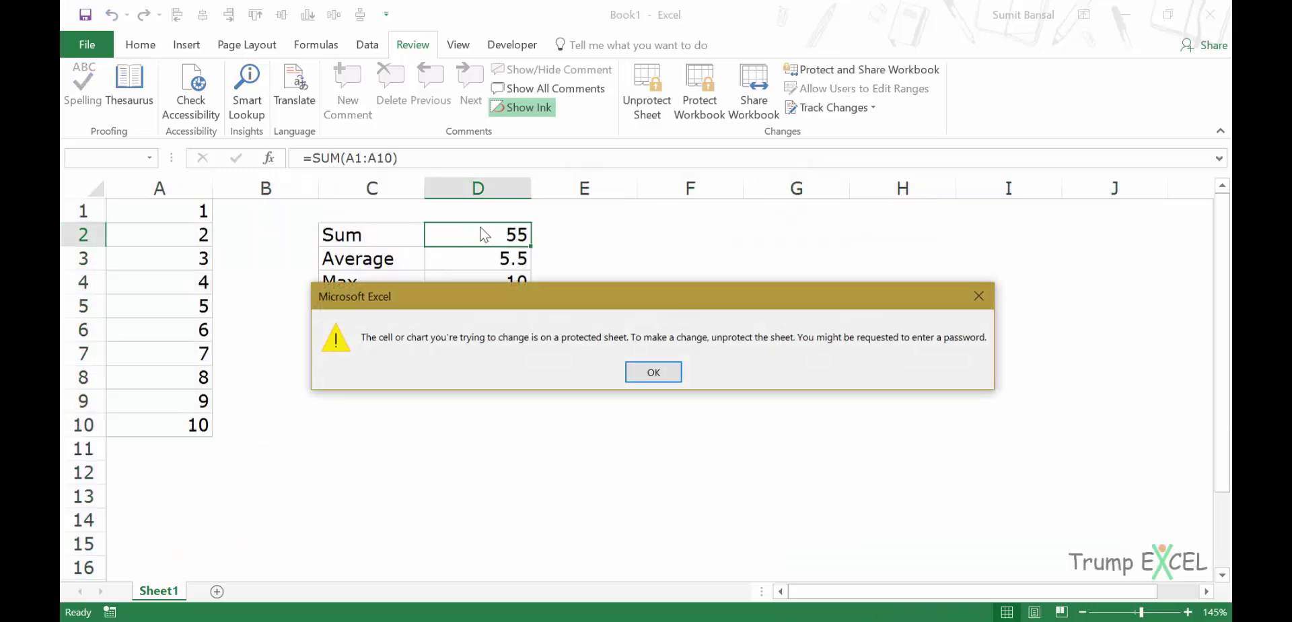
left_click(656, 373)
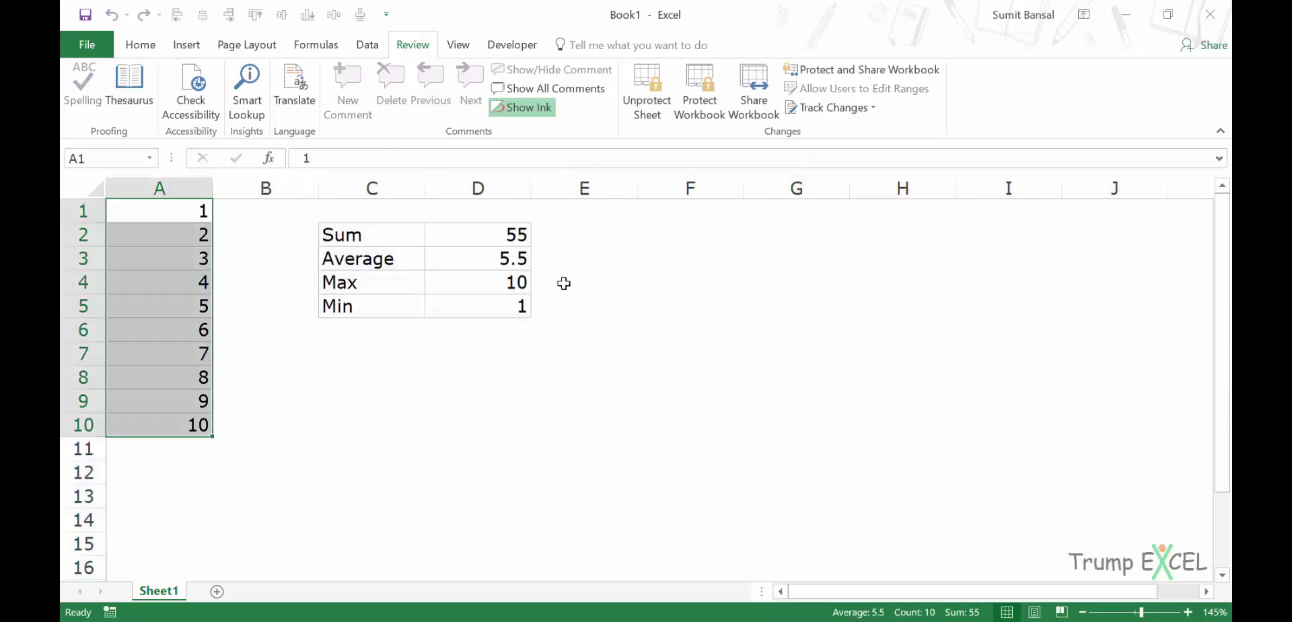
left_click(501, 266)
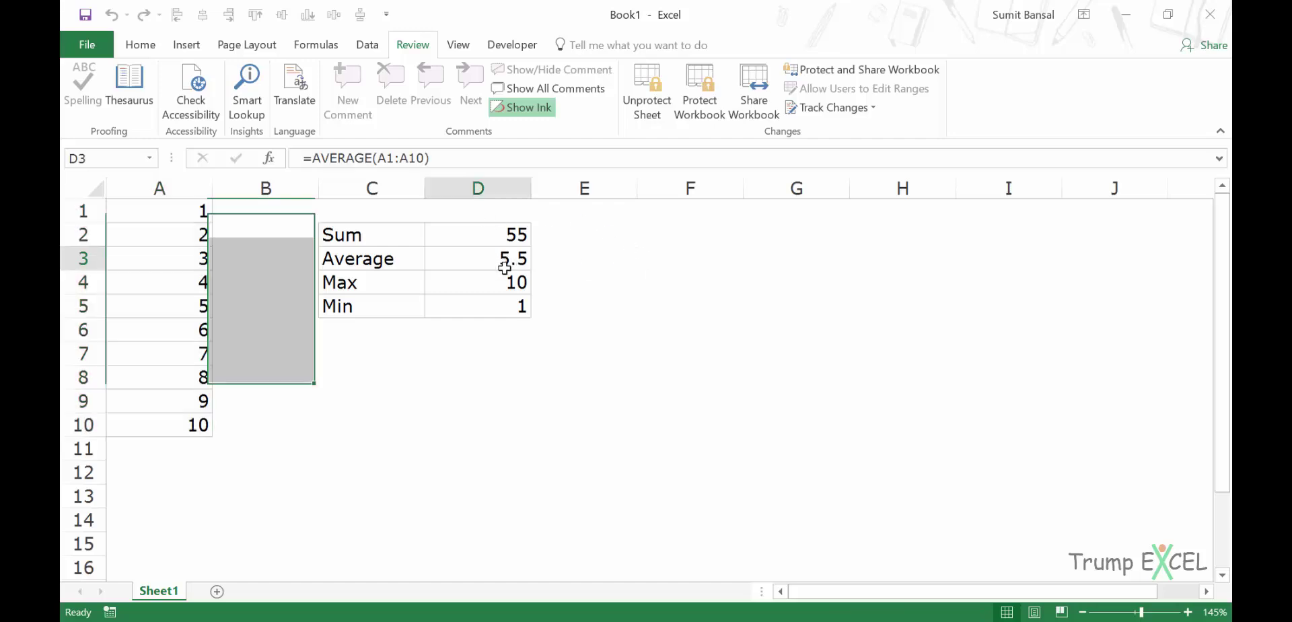
left_click(515, 306)
left_click(497, 278)
double_click(496, 278)
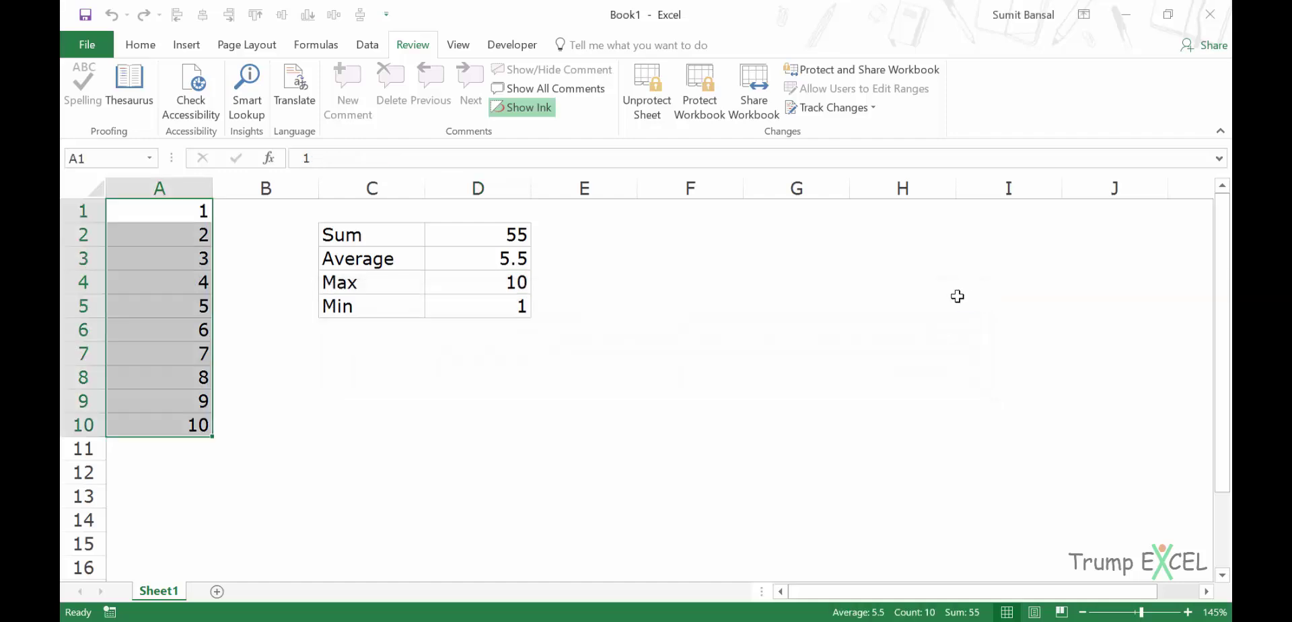
Unprotect Sheet1, then clear the Locked setting for every cell on the sheet.
left_click(654, 104)
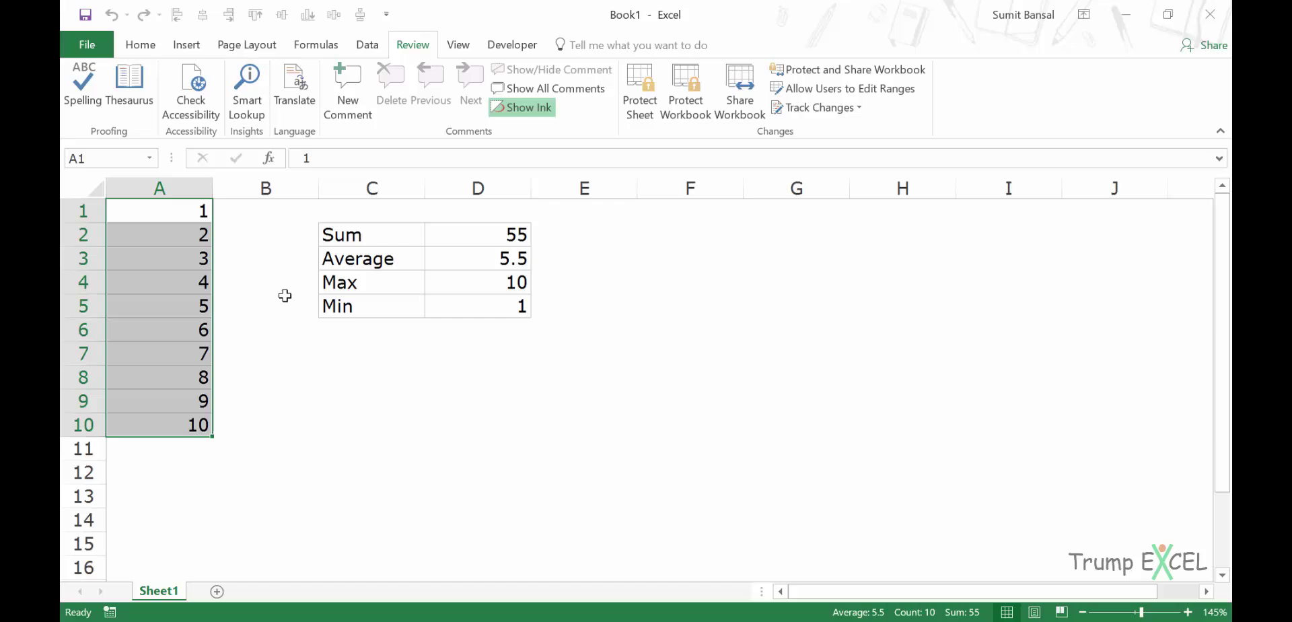
key("ctrl+a")
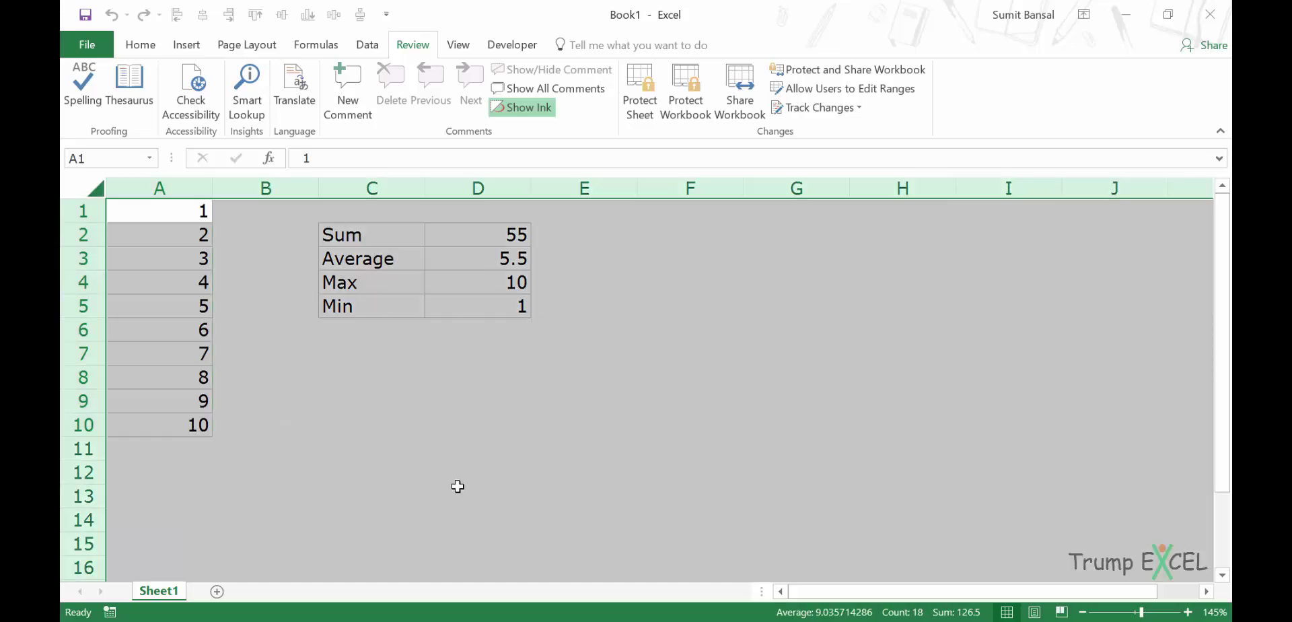
key("ctrl+1")
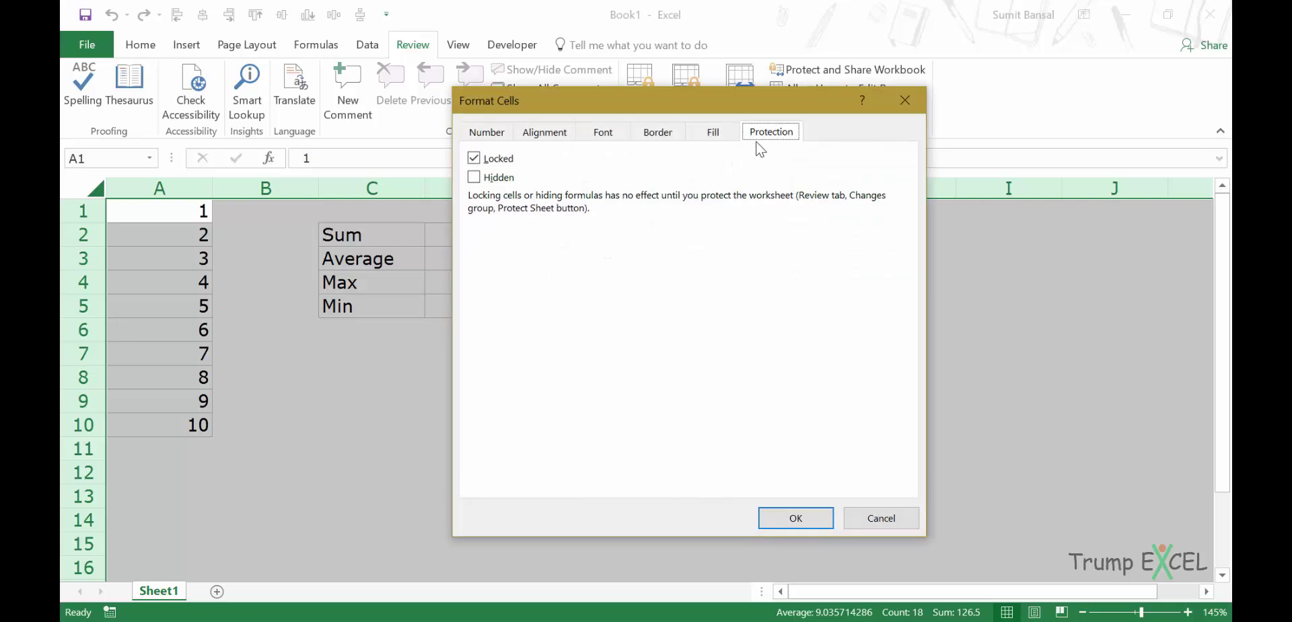
left_click(497, 161)
left_click(787, 519)
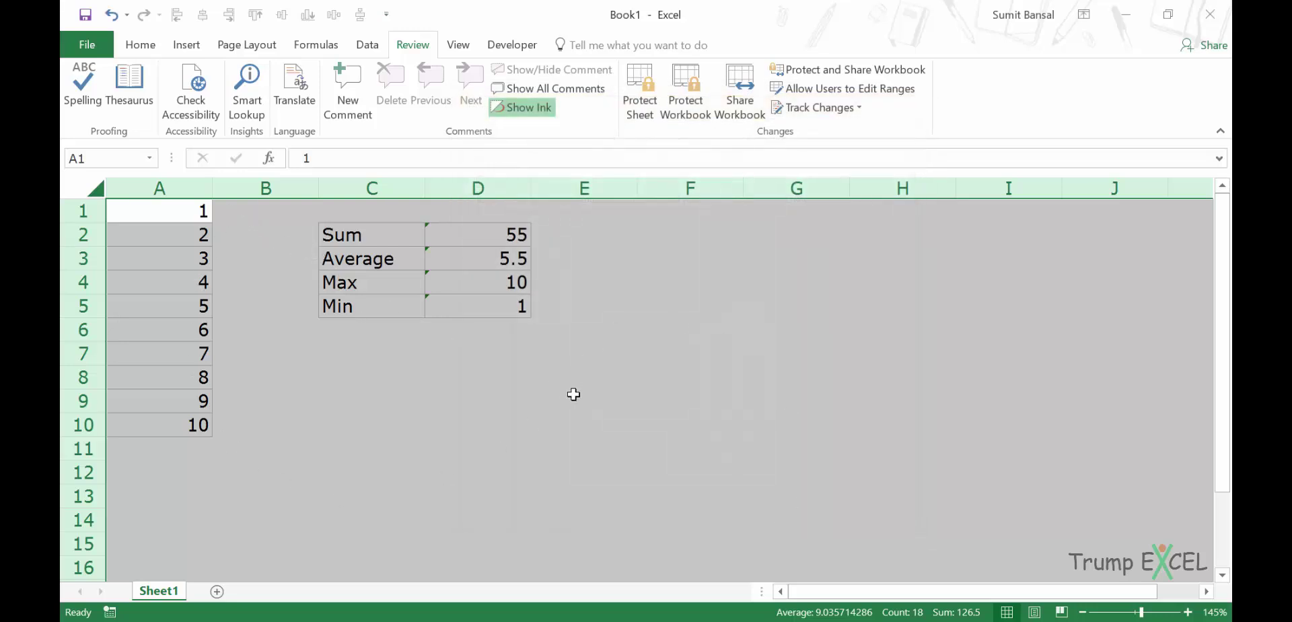
Select the formula cells D2:D5 using Go To Special with Formulas.
left_click(629, 381)
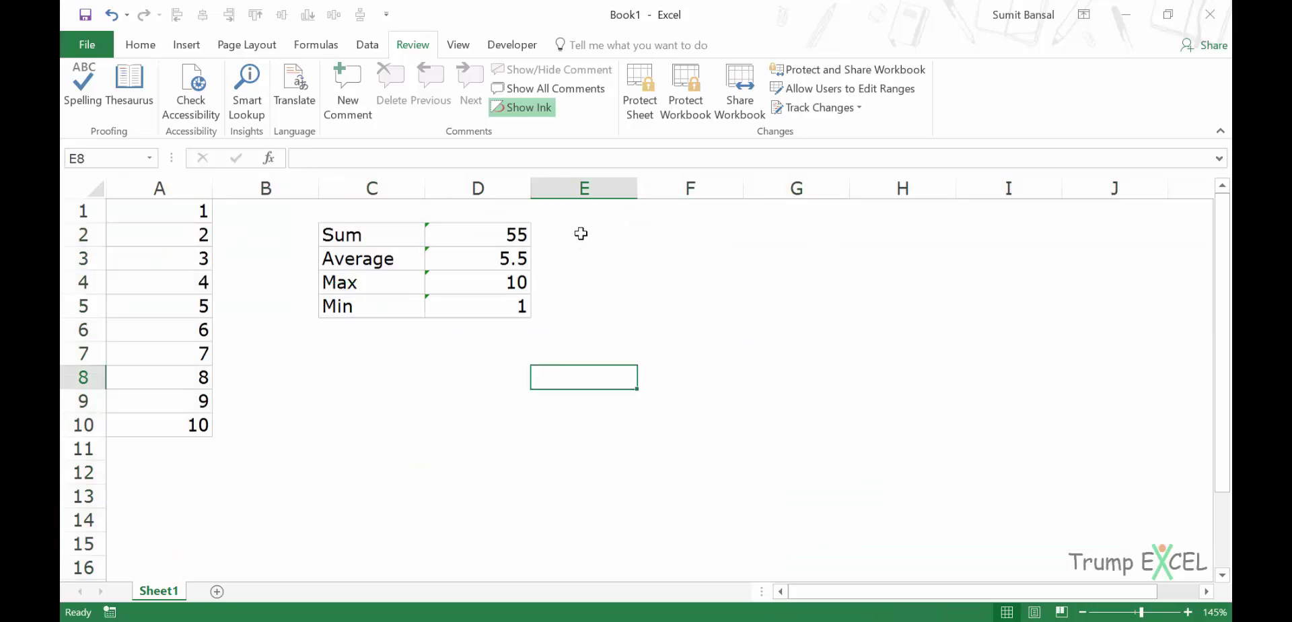
left_click_drag(484, 239, 486, 296)
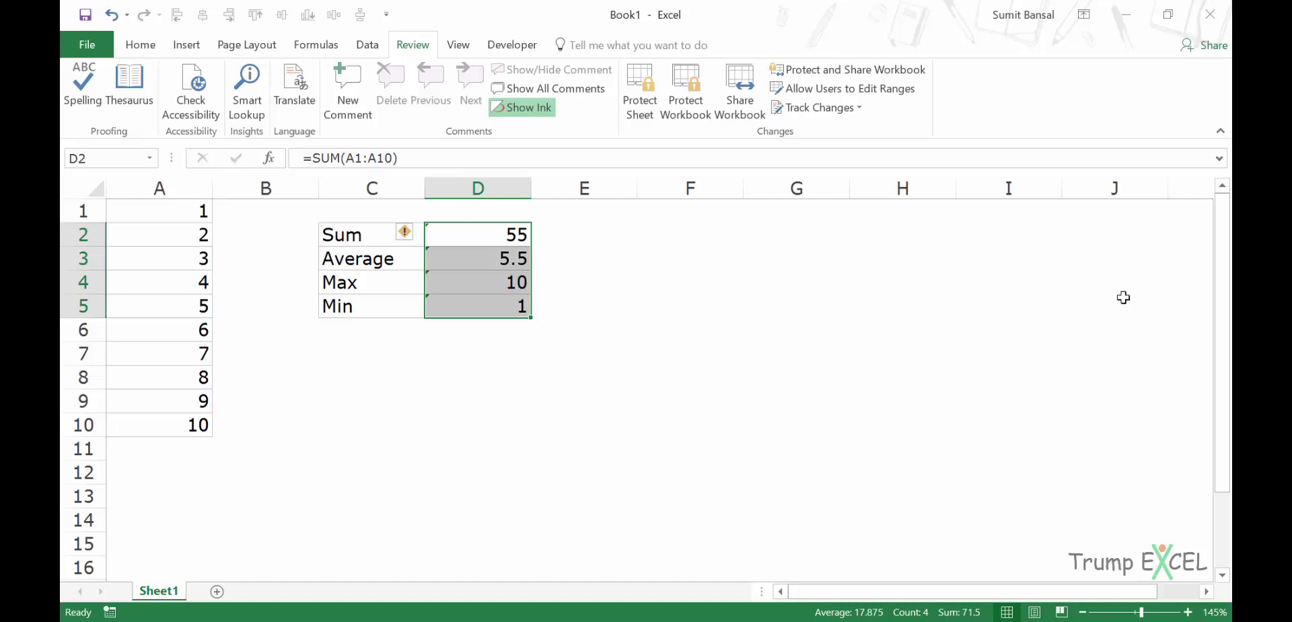
left_click(481, 381)
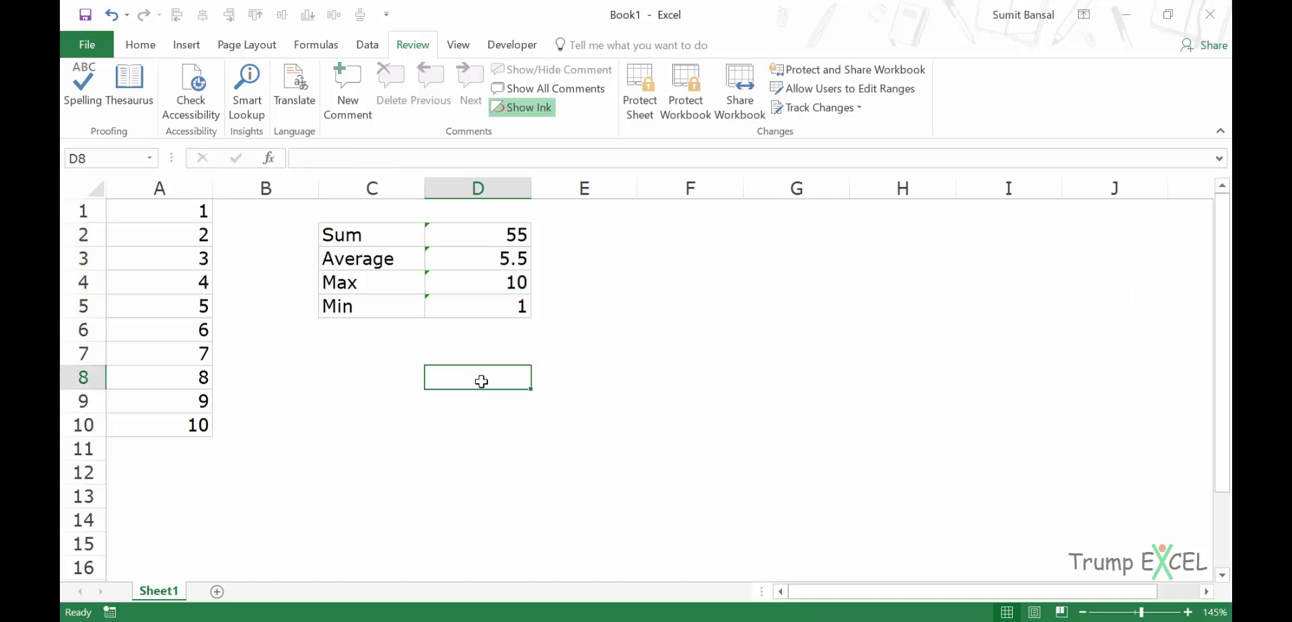
left_click(145, 46)
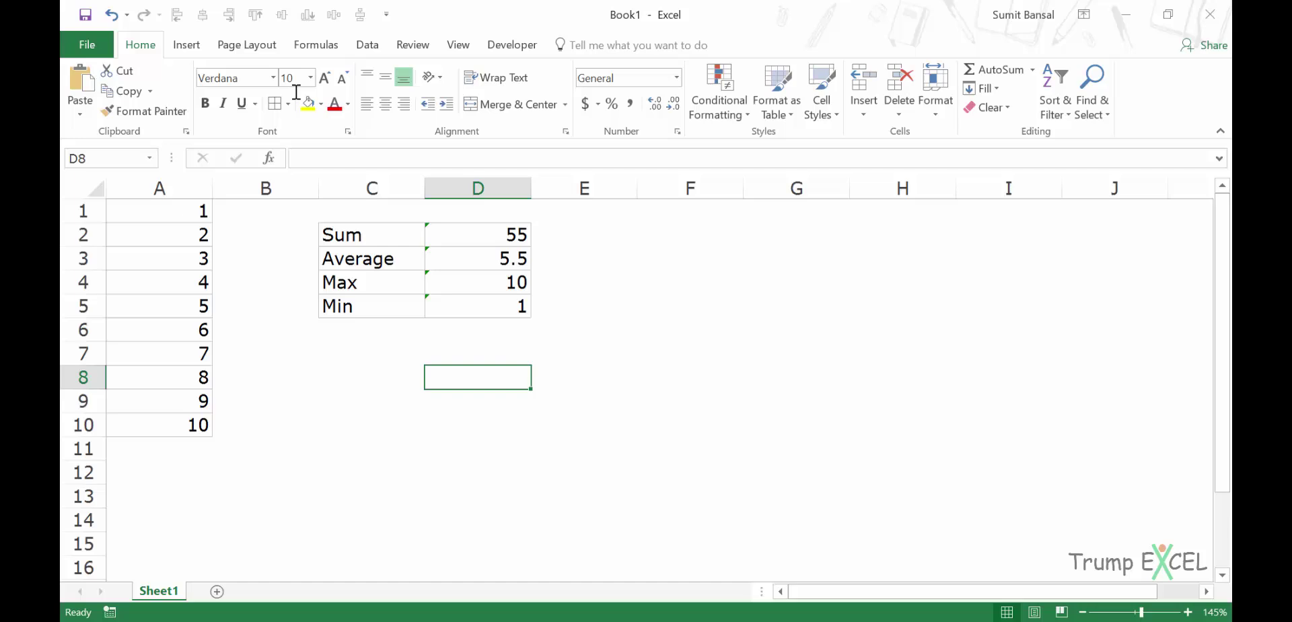
left_click(1089, 112)
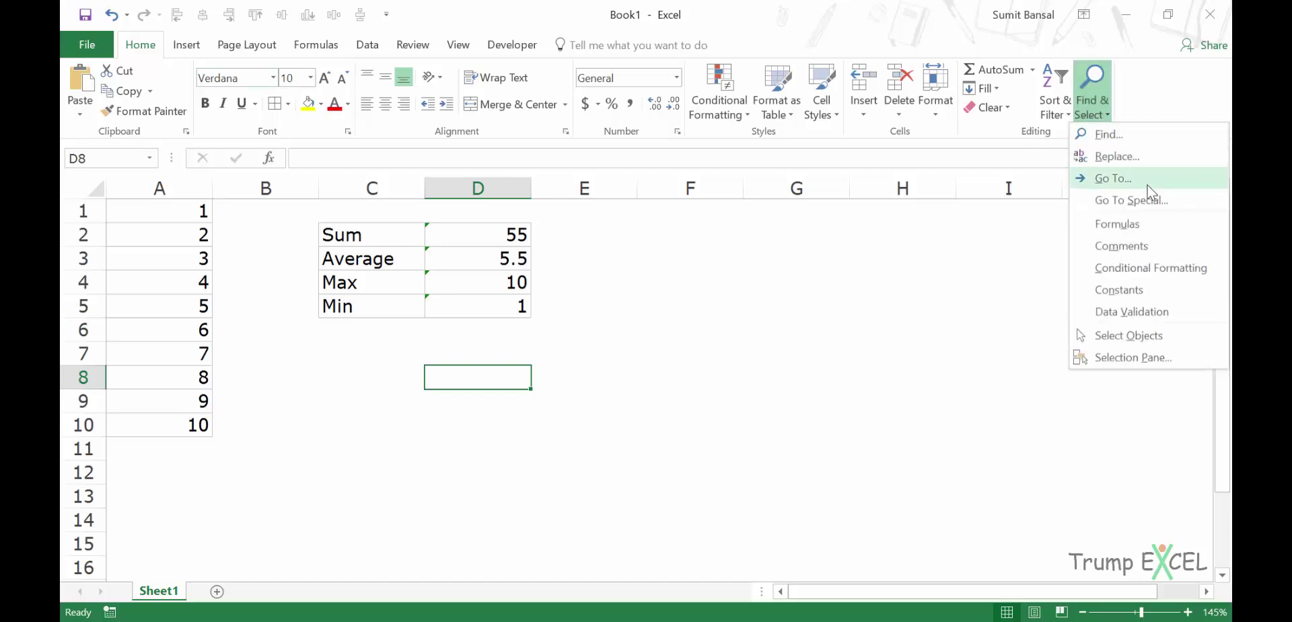
left_click(1136, 201)
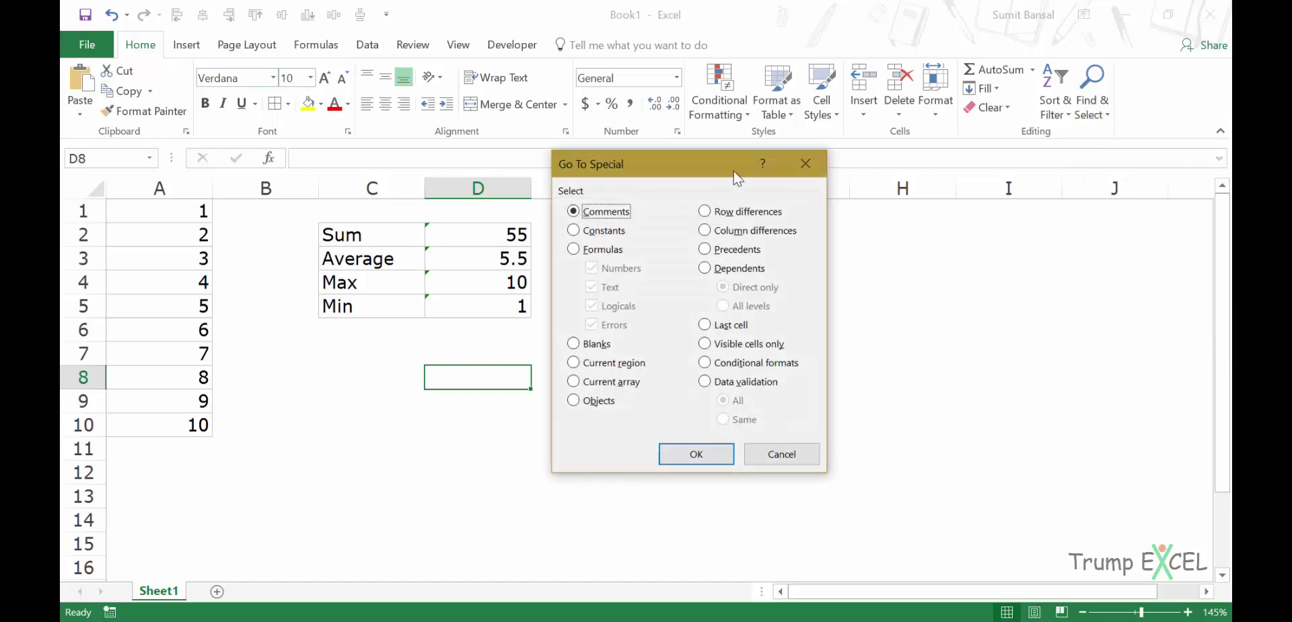
left_click_drag(734, 171, 813, 219)
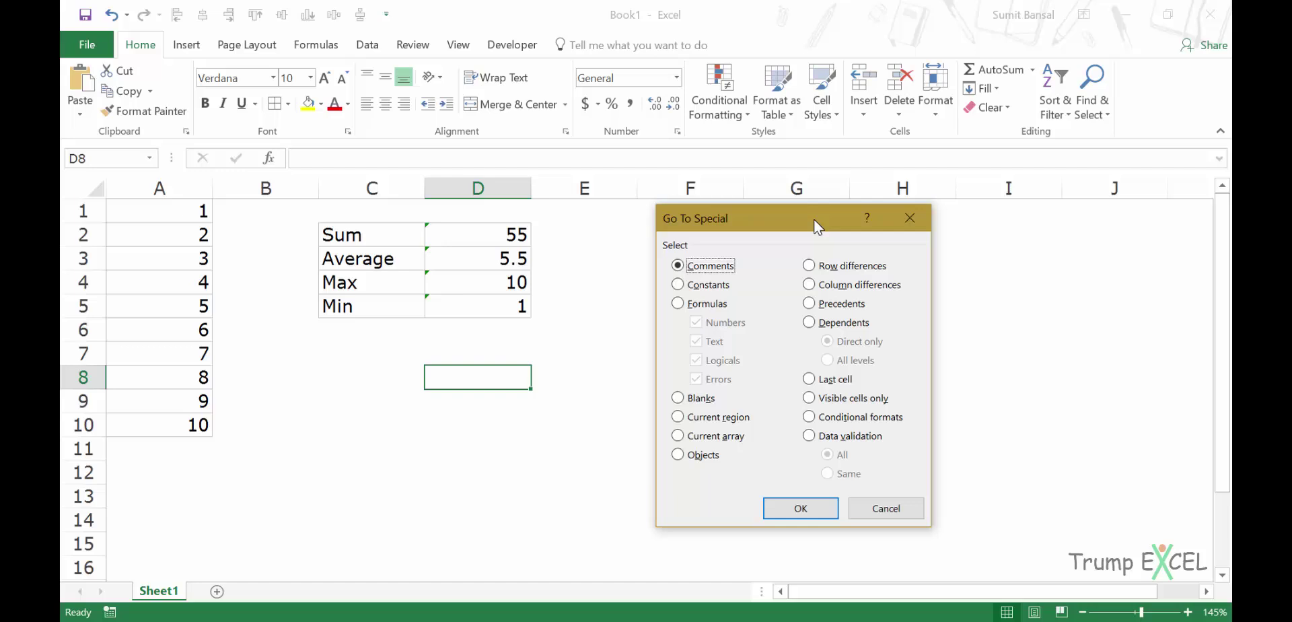
left_click(700, 303)
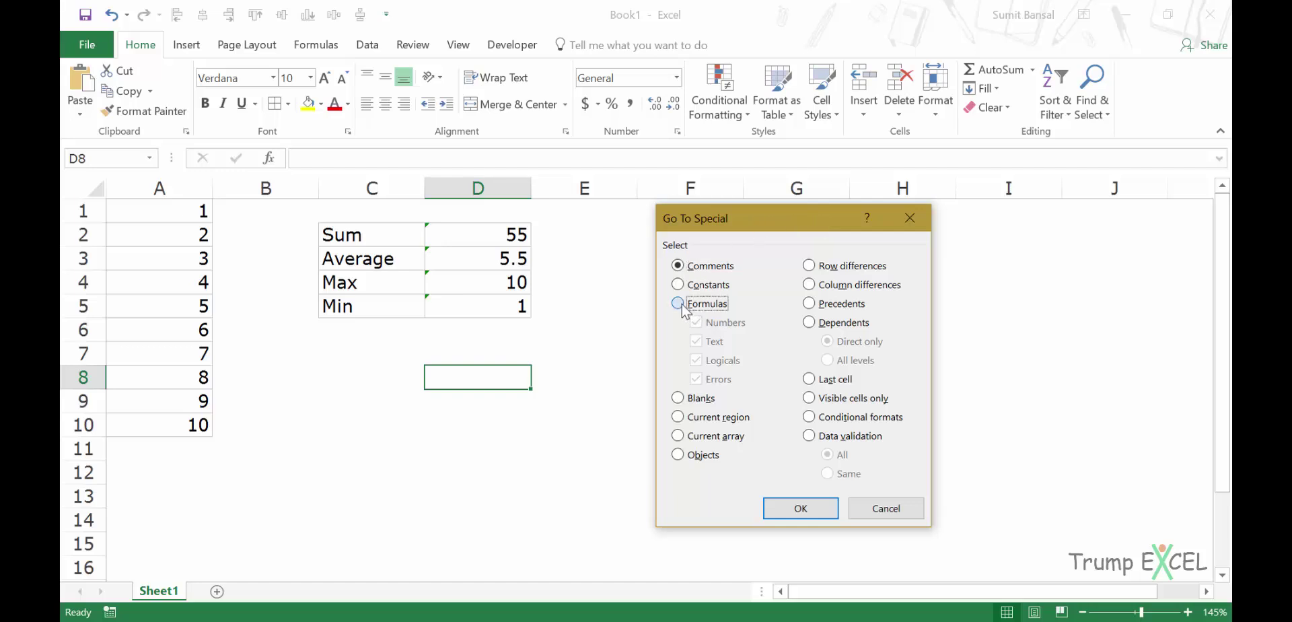
left_click(810, 509)
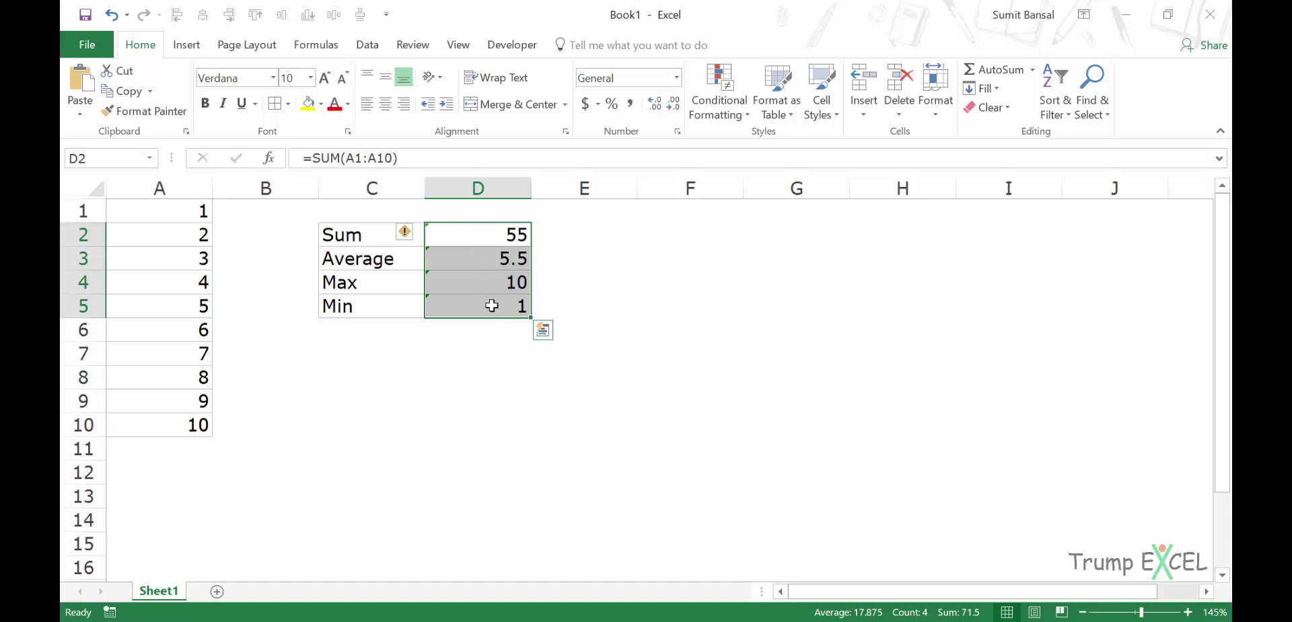
key("Escape")
Turn on the Locked setting for cells D2:D5.
key("ctrl+1")
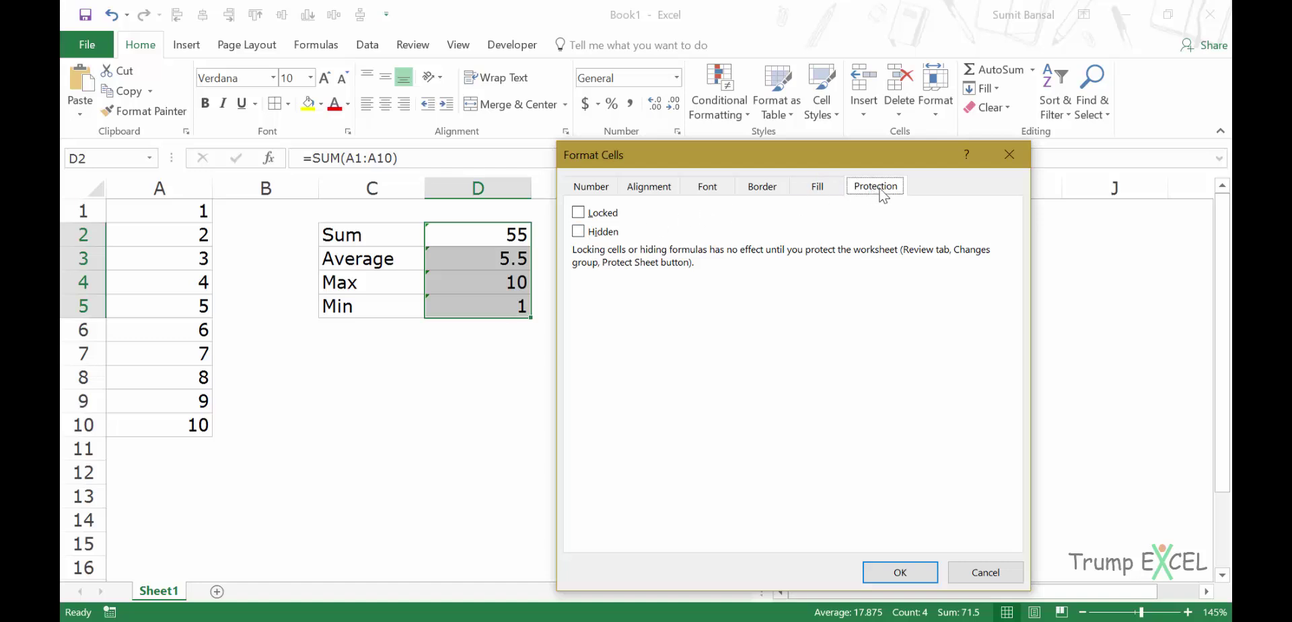
left_click_drag(853, 158, 881, 140)
left_click(606, 194)
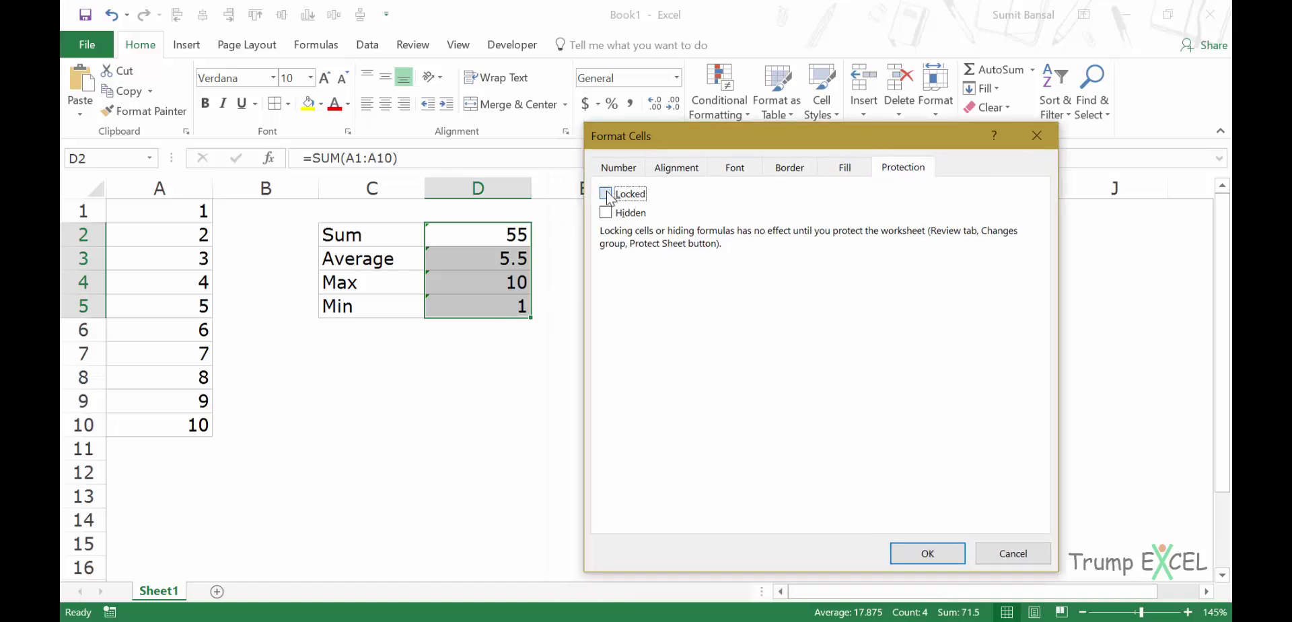
left_click(919, 551)
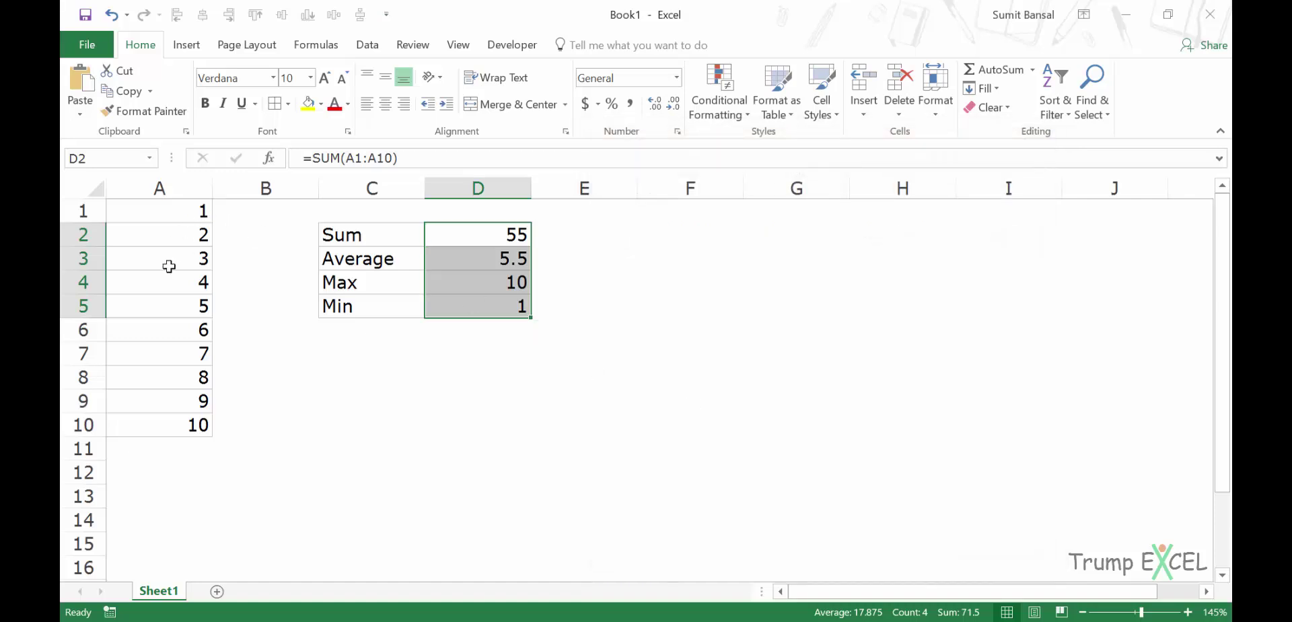
left_click(501, 234)
left_click_drag(501, 256, 501, 296)
Protect Sheet1 with default permissions and no password, then select D2:D5.
left_click(400, 49)
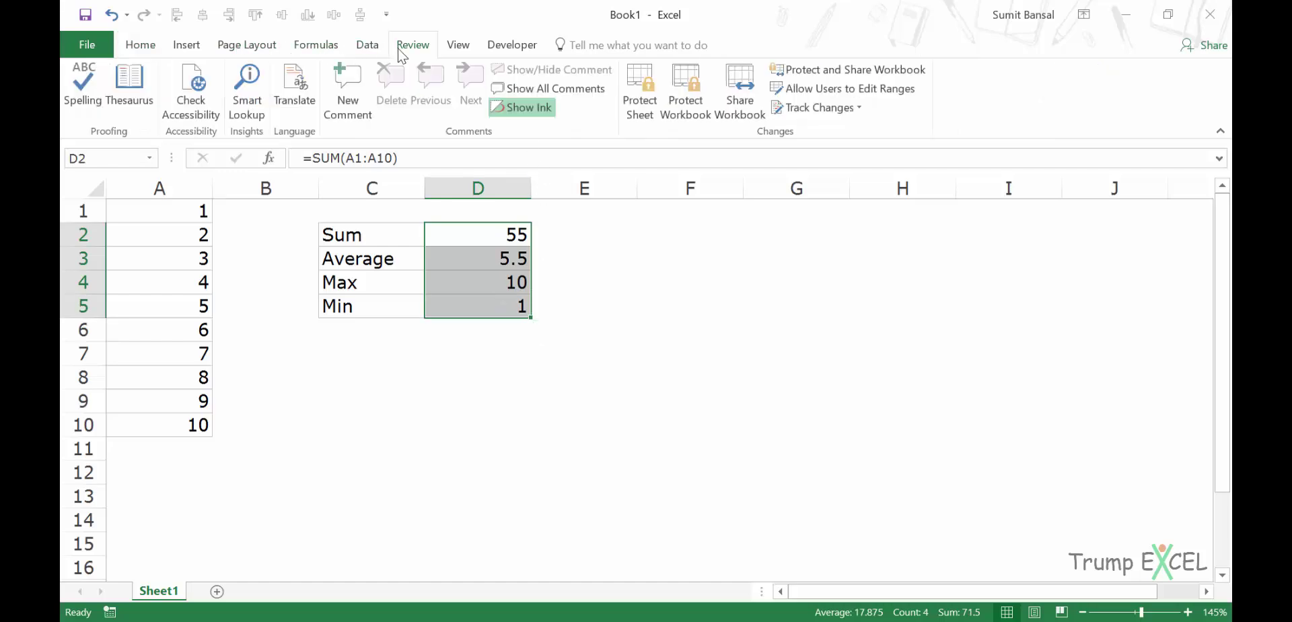
left_click(644, 94)
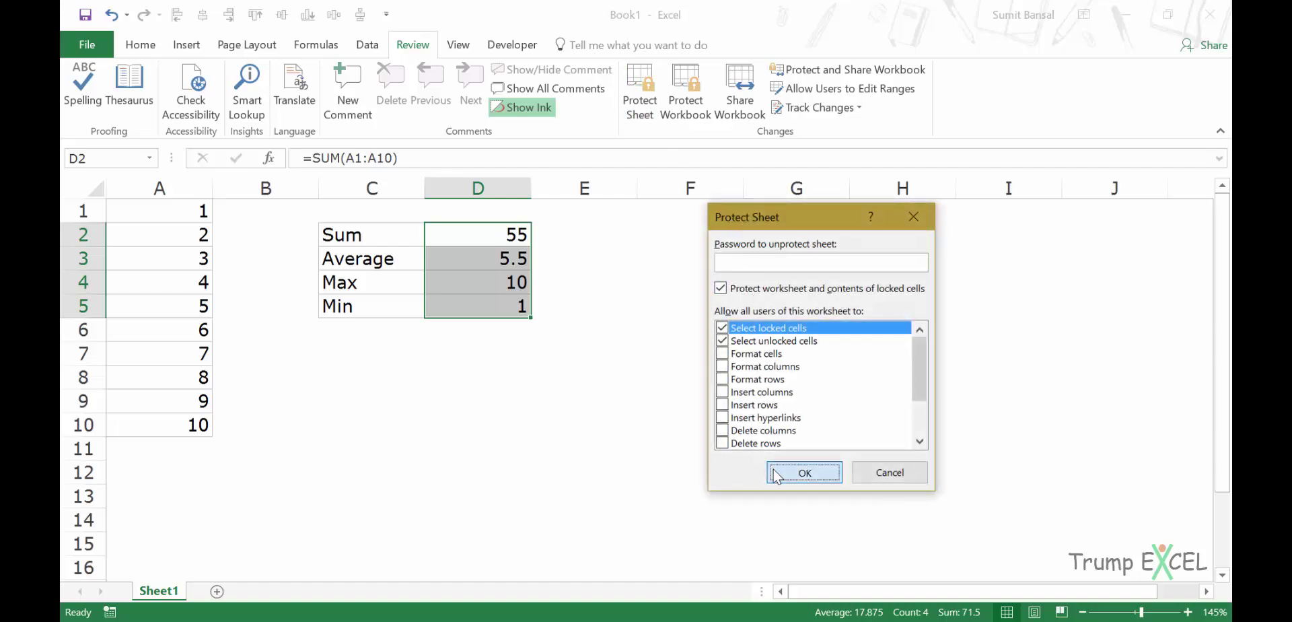
left_click(803, 471)
left_click(492, 231)
left_click_drag(492, 230, 481, 300)
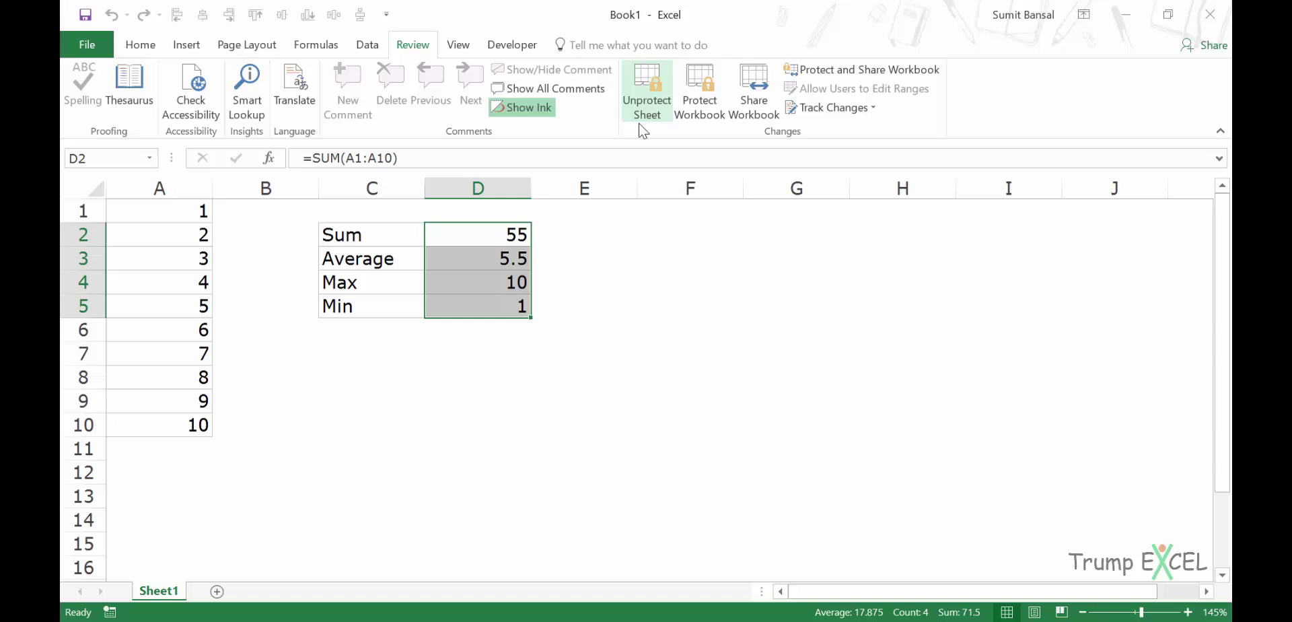
double_click(176, 423)
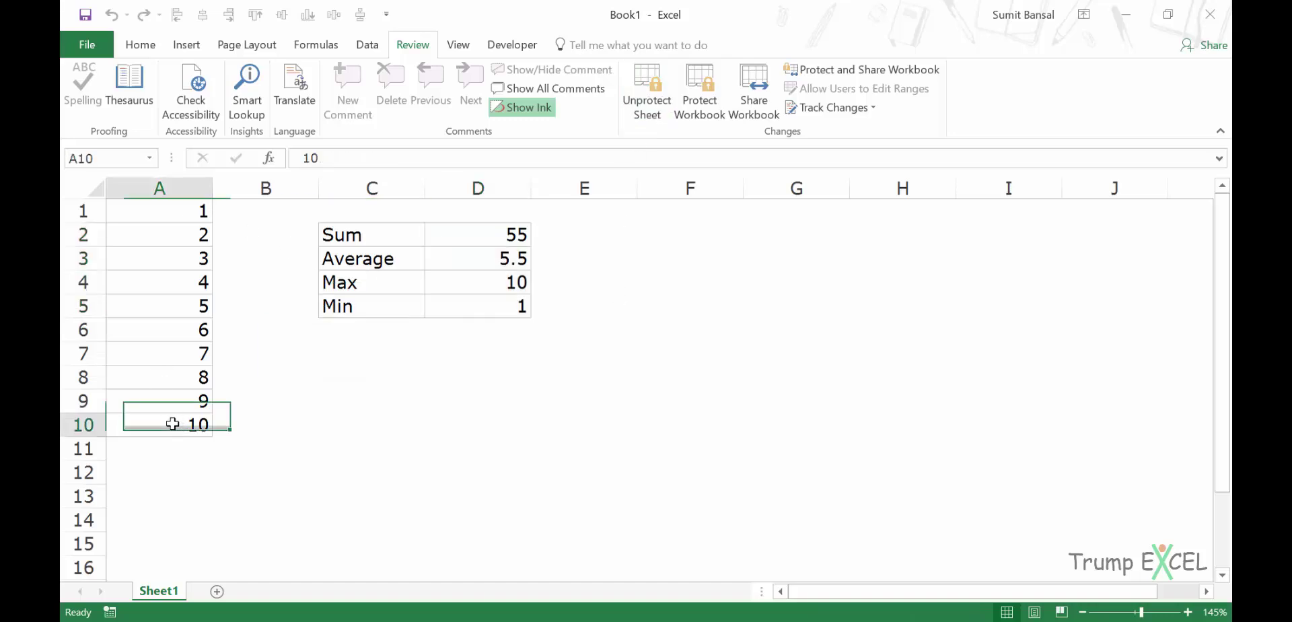
type("sdsd")
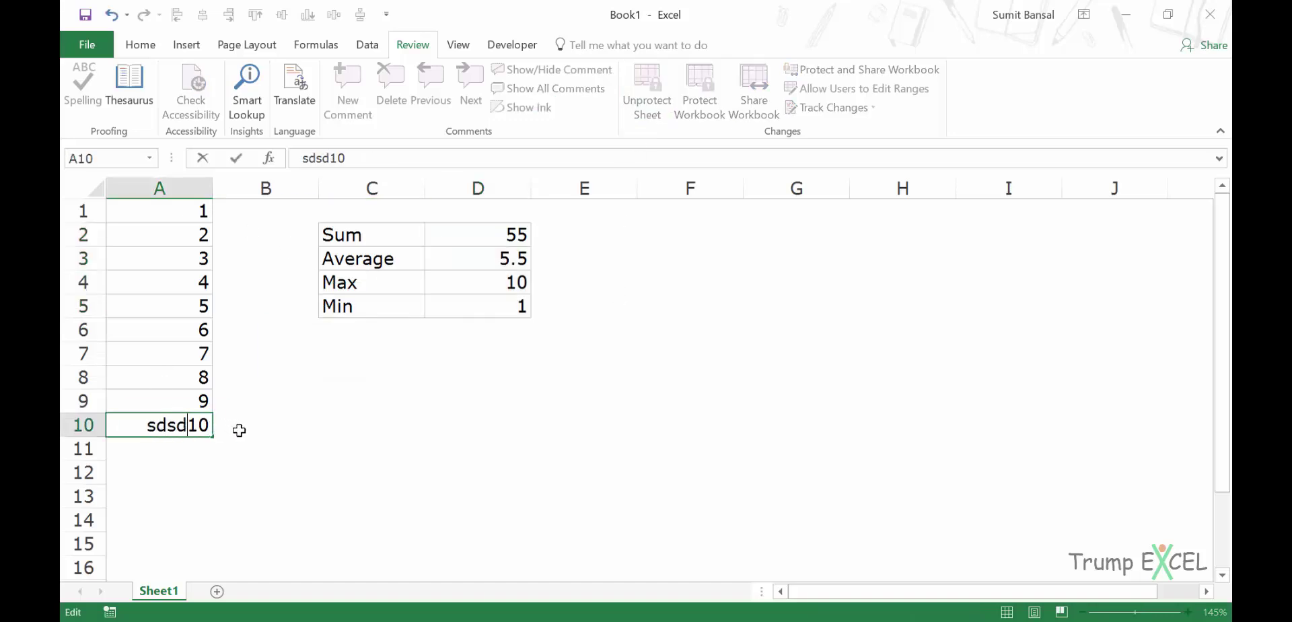
key("Escape")
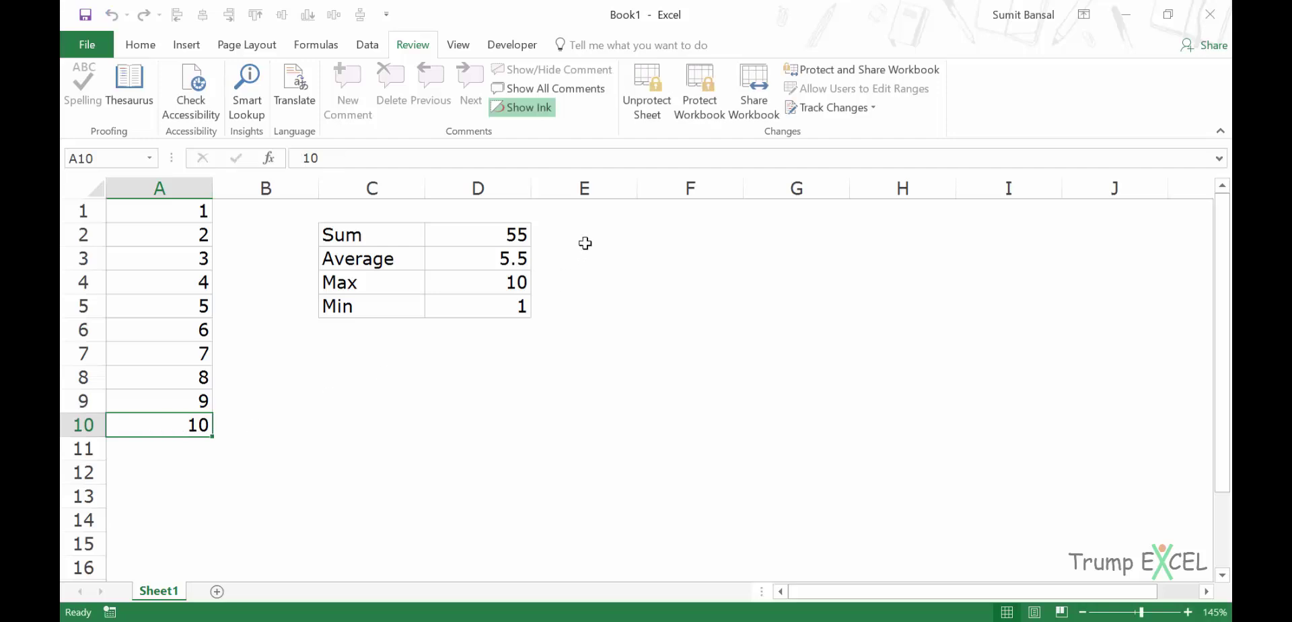
double_click(493, 232)
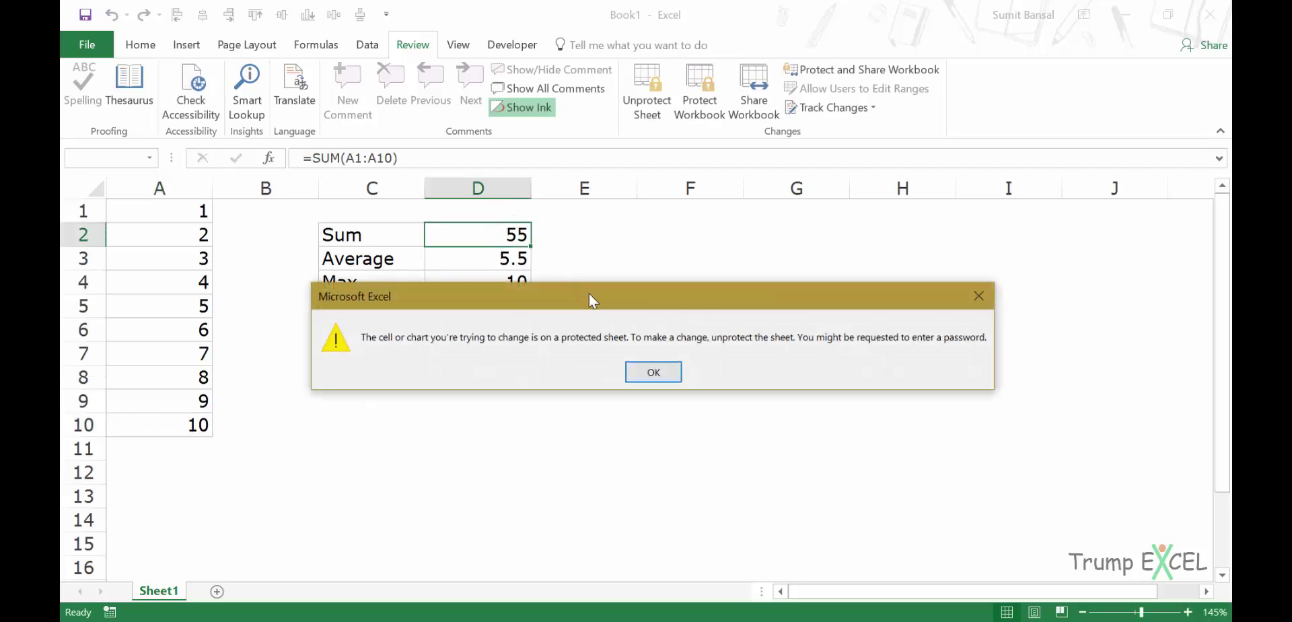
left_click_drag(588, 293, 717, 333)
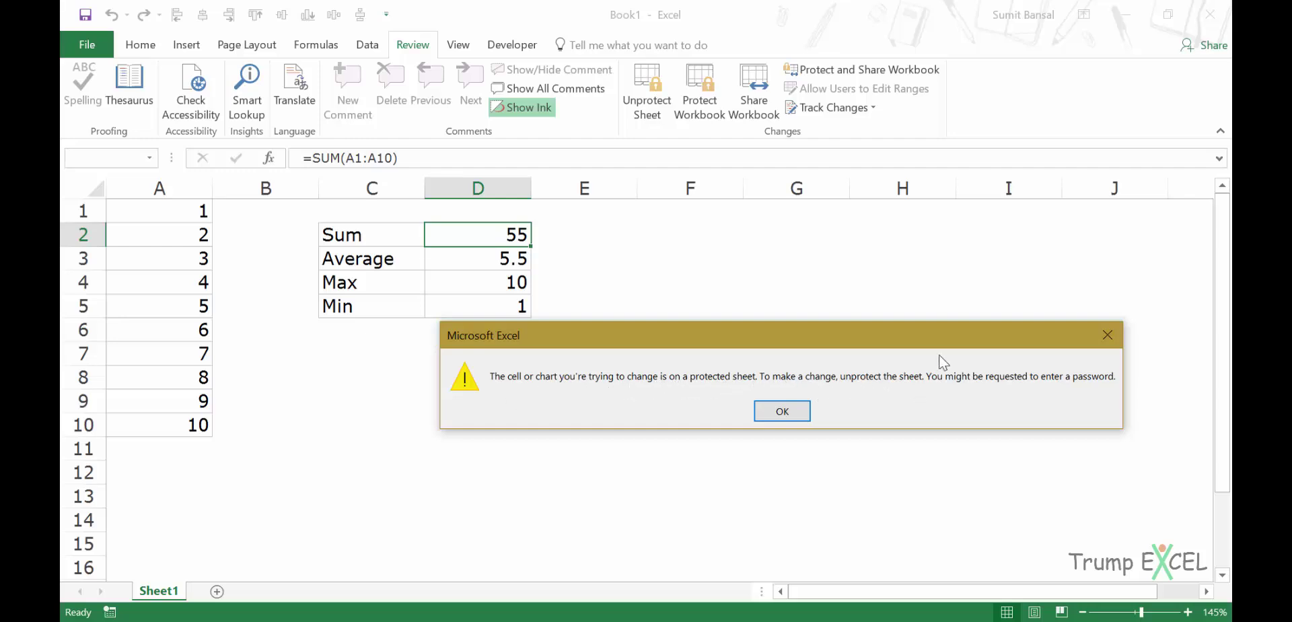
left_click(1107, 334)
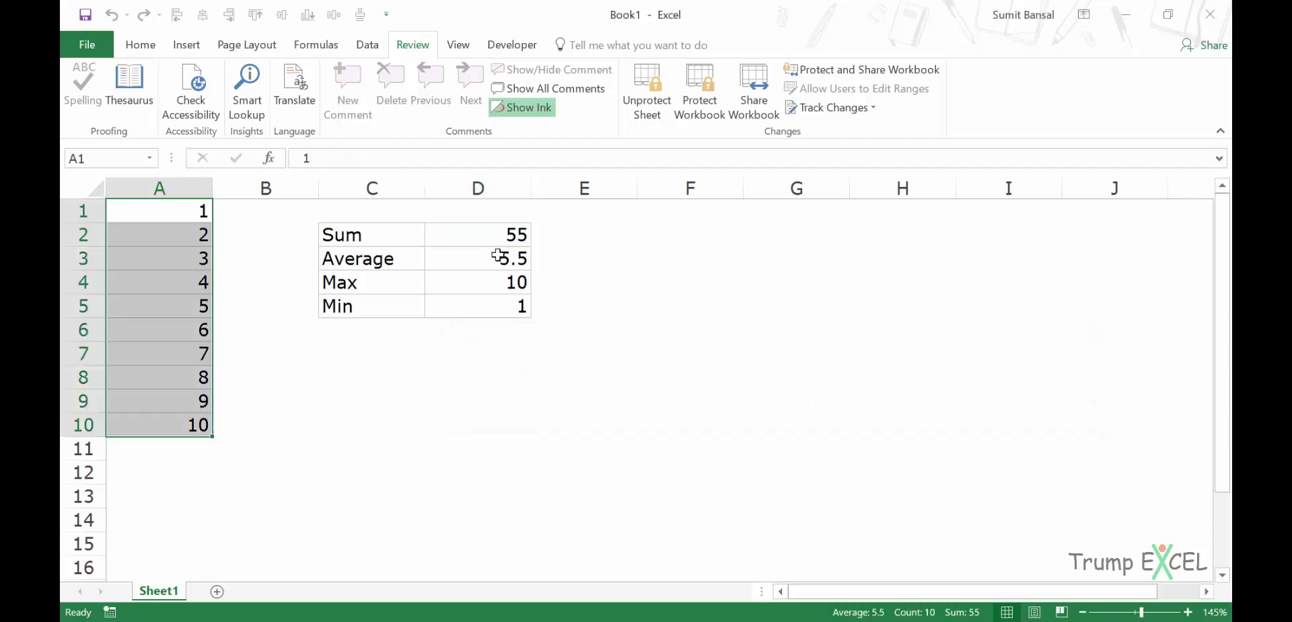
left_click(464, 236)
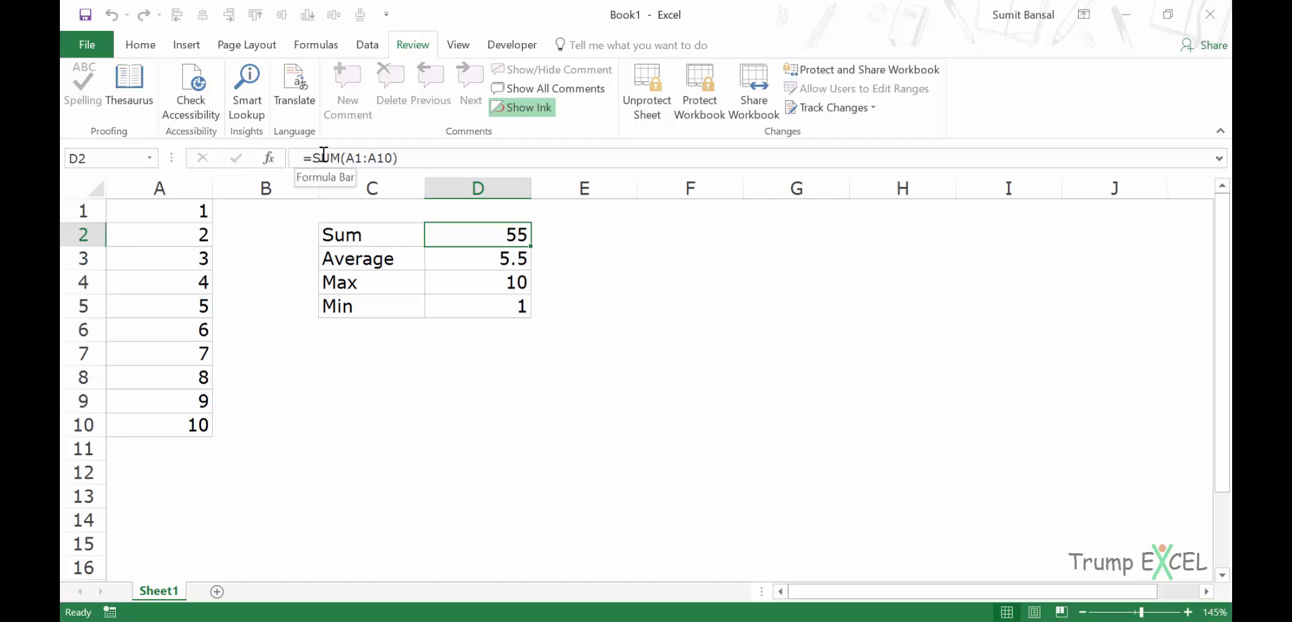
left_click(461, 252)
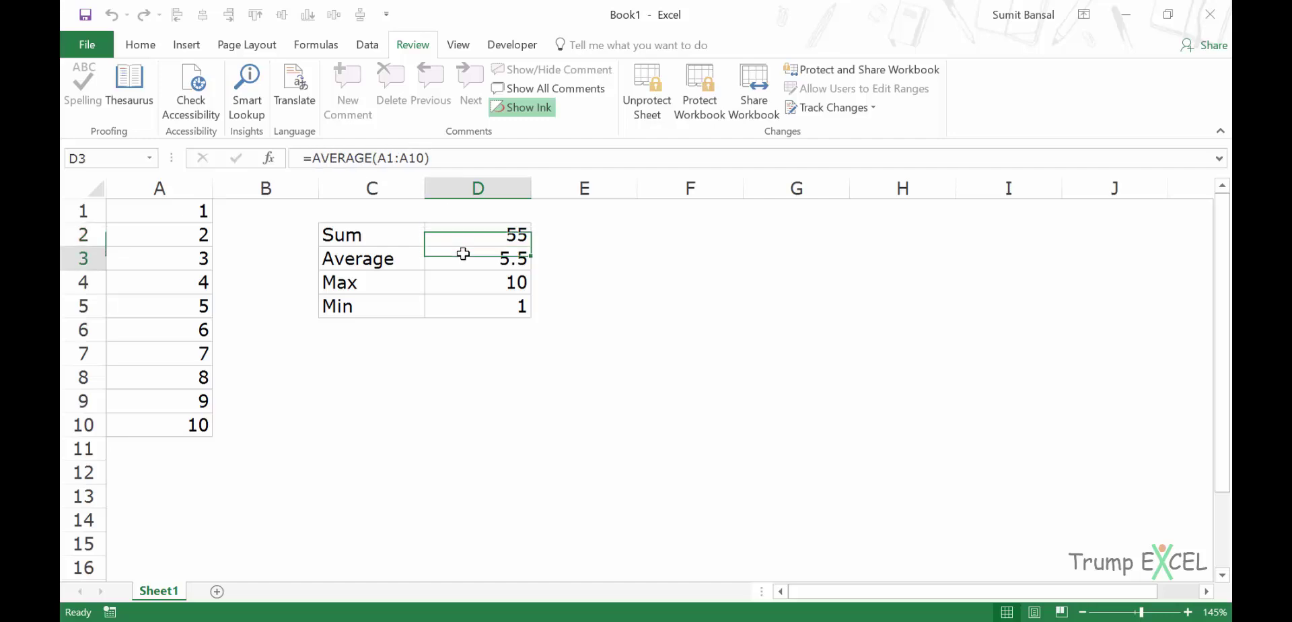
left_click(470, 282)
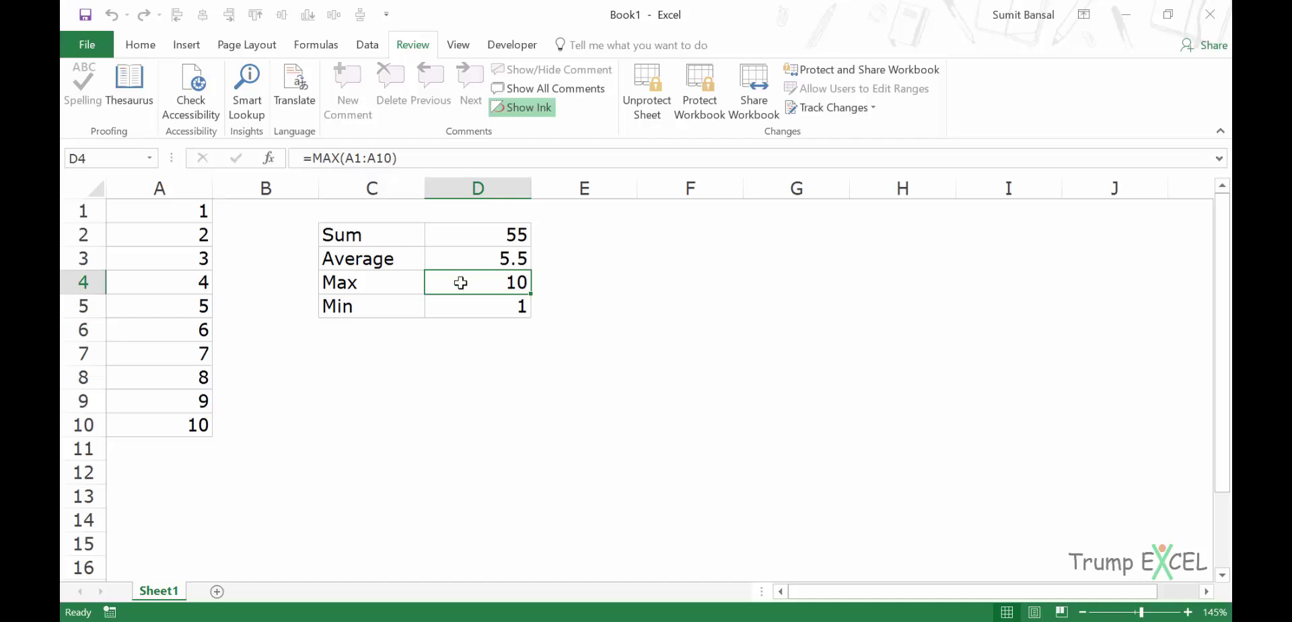
Unprotect Sheet1 and turn on the Hidden setting for cells D2:D5.
left_click(638, 92)
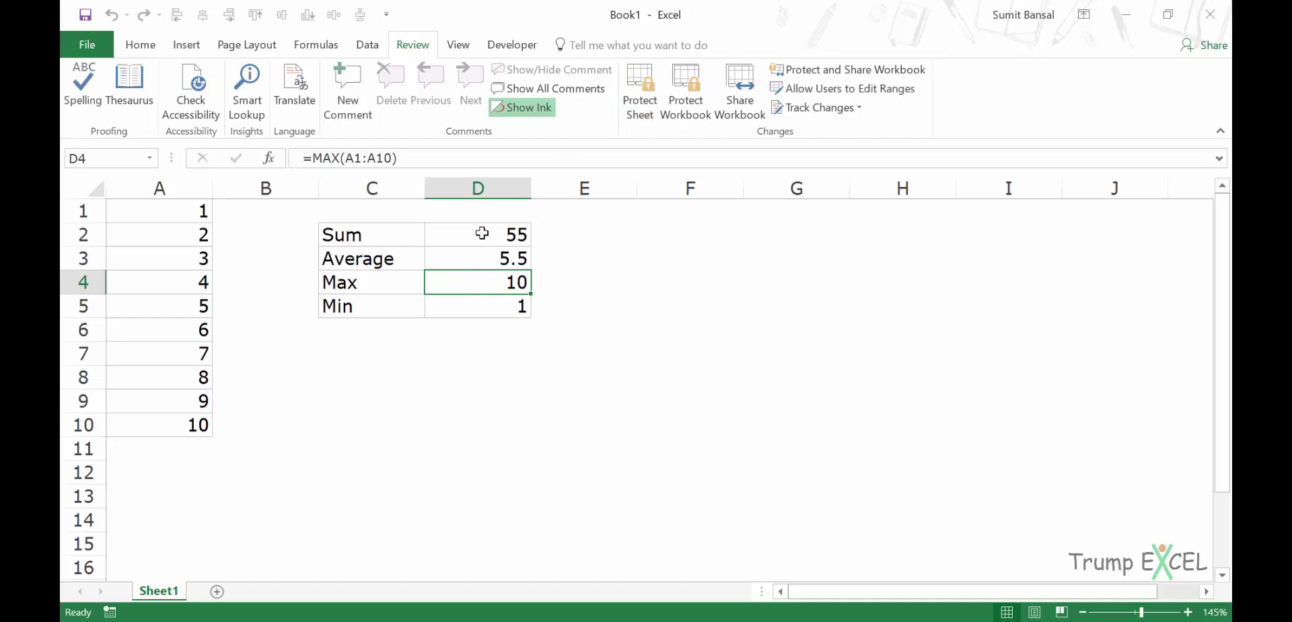
left_click_drag(481, 232, 489, 301)
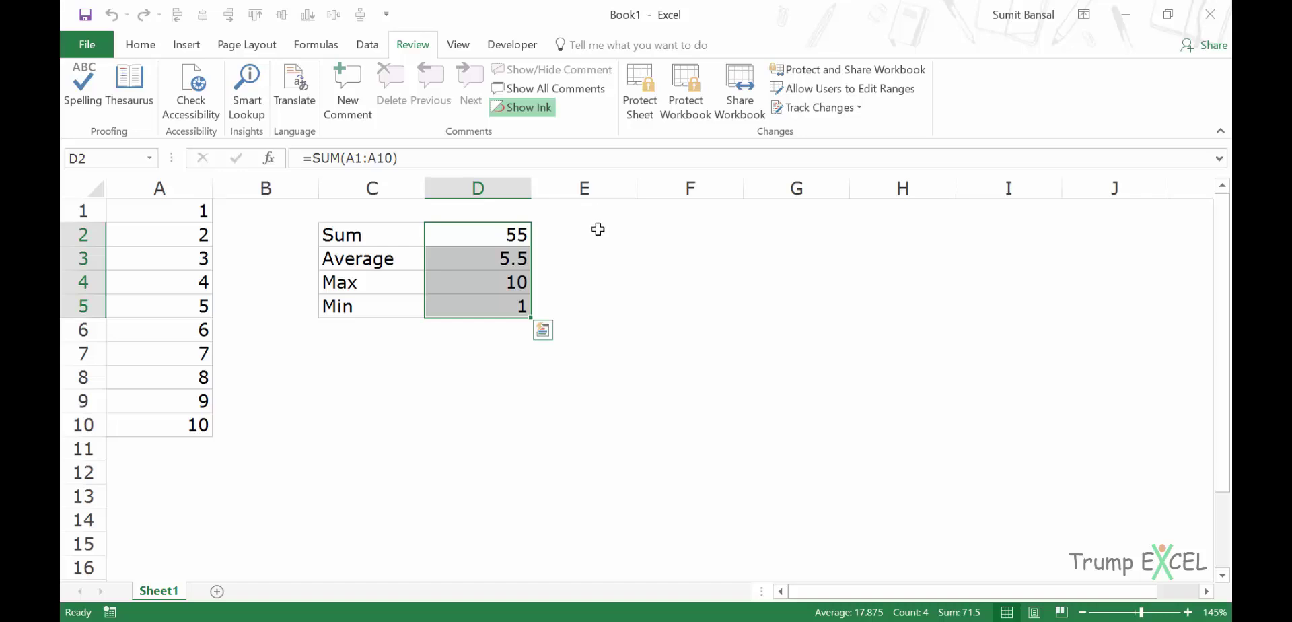
key("ctrl+1")
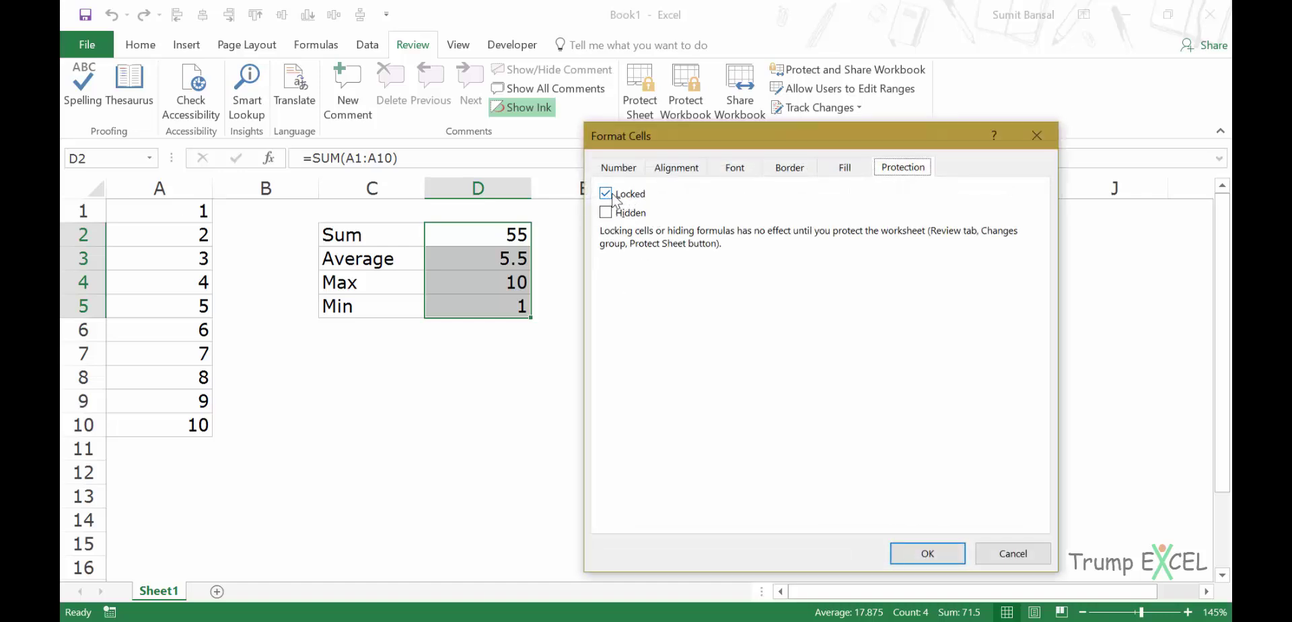
left_click(615, 214)
left_click(918, 559)
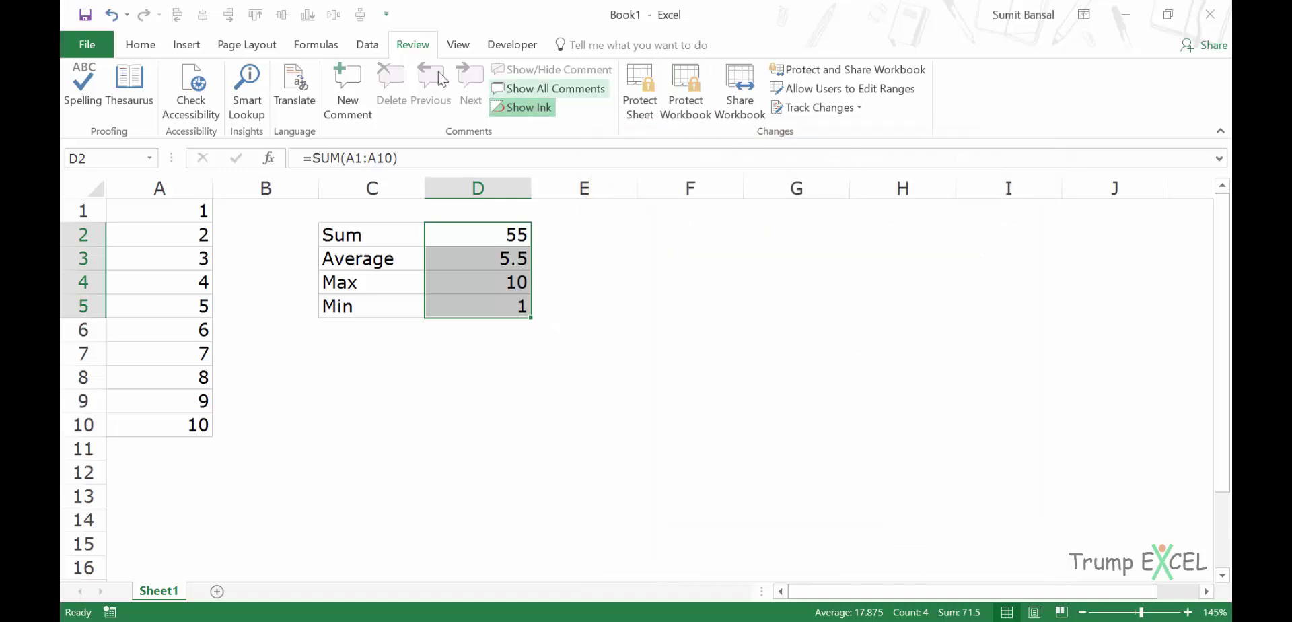
Re-protect Sheet1, then select D2, D3 and D4 to confirm their formulas are hidden.
left_click(639, 87)
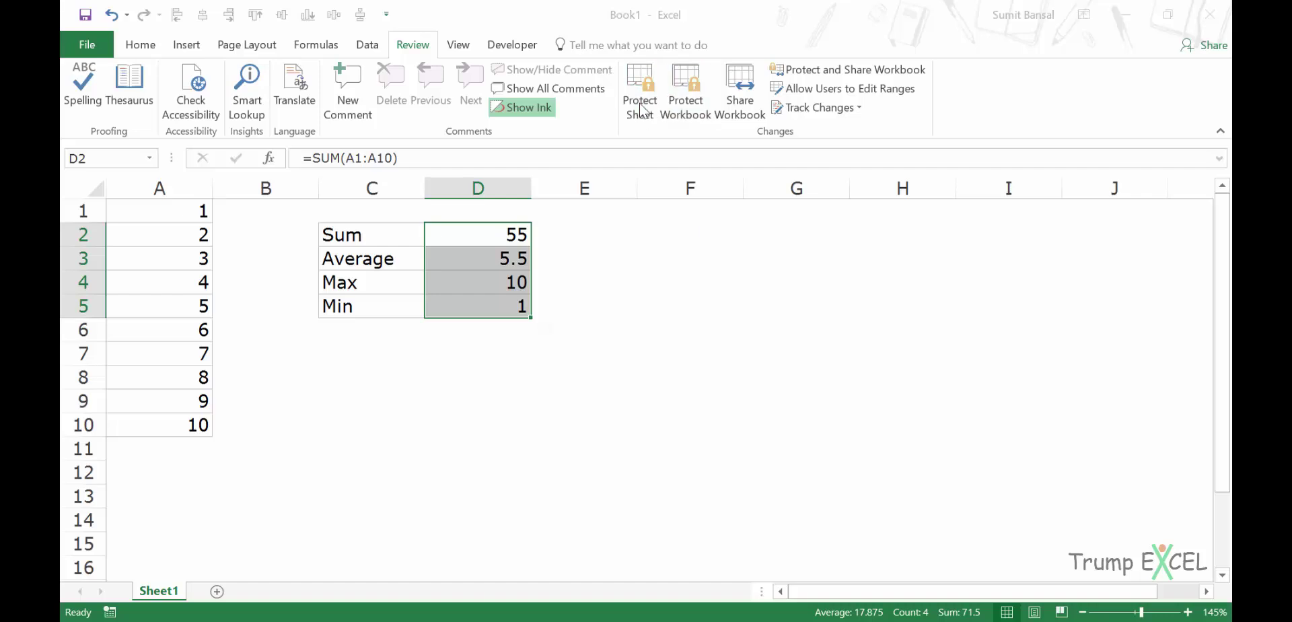
left_click(815, 474)
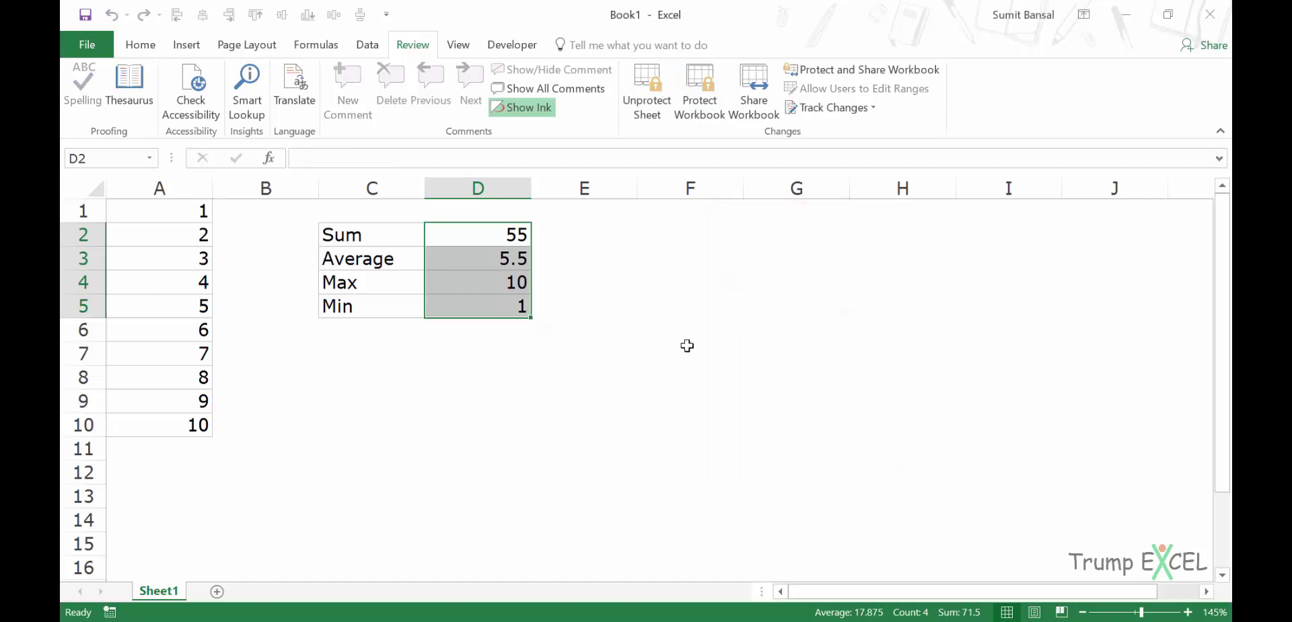
left_click(477, 228)
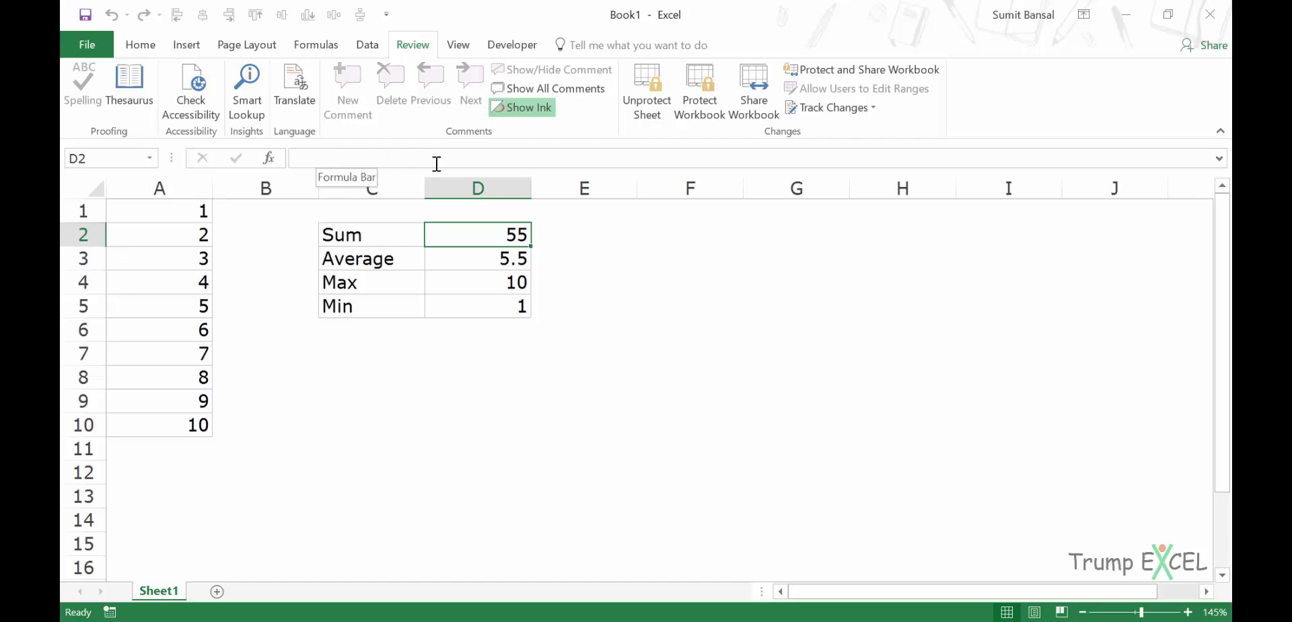
left_click(493, 257)
left_click(496, 284)
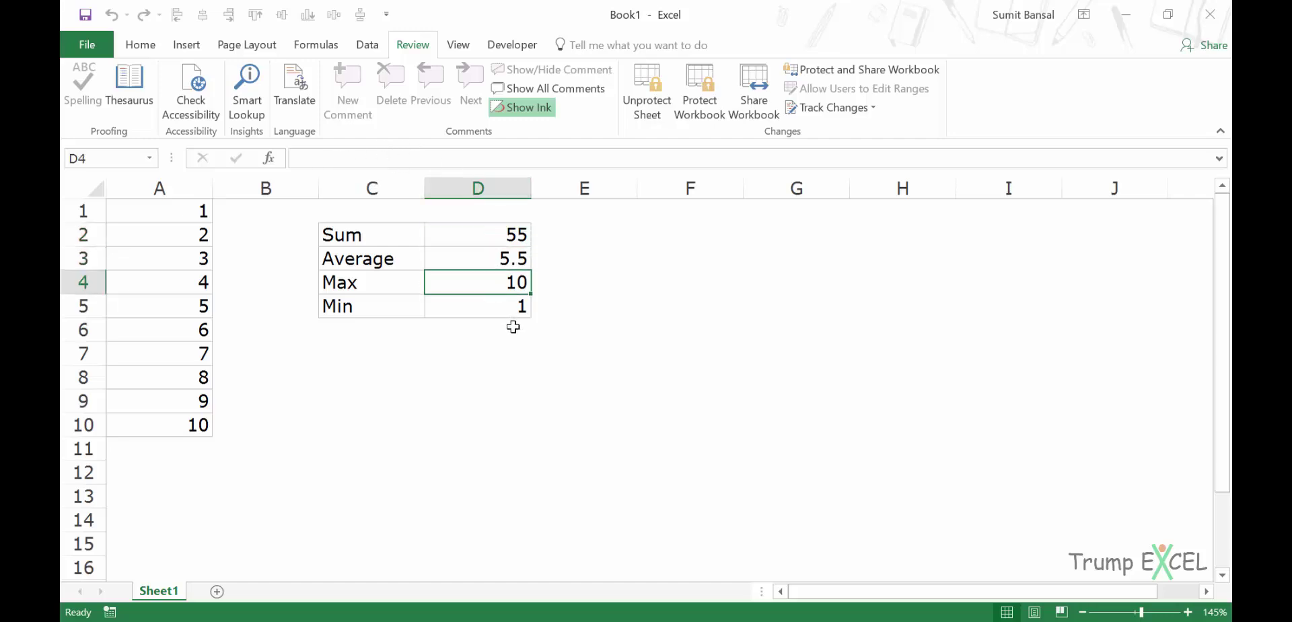